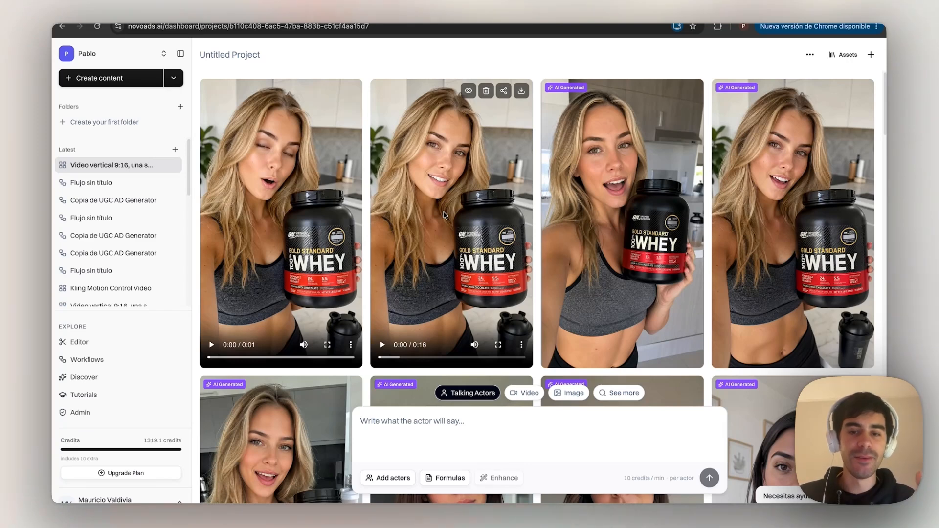
Step: Switch to image generation and set the model to GPT Image 2 with Medium quality
{"action": "left_click", "coordinate": [571, 395]}
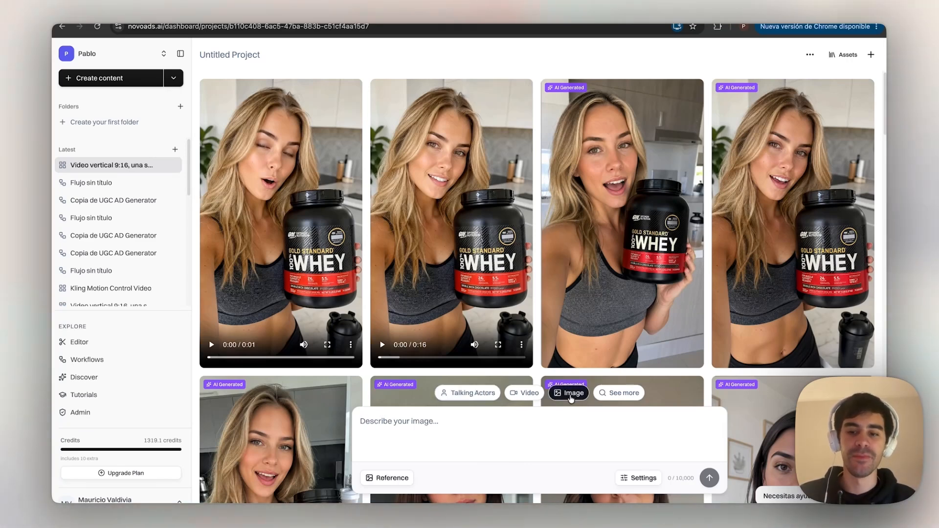
{"action": "left_click", "coordinate": [638, 478]}
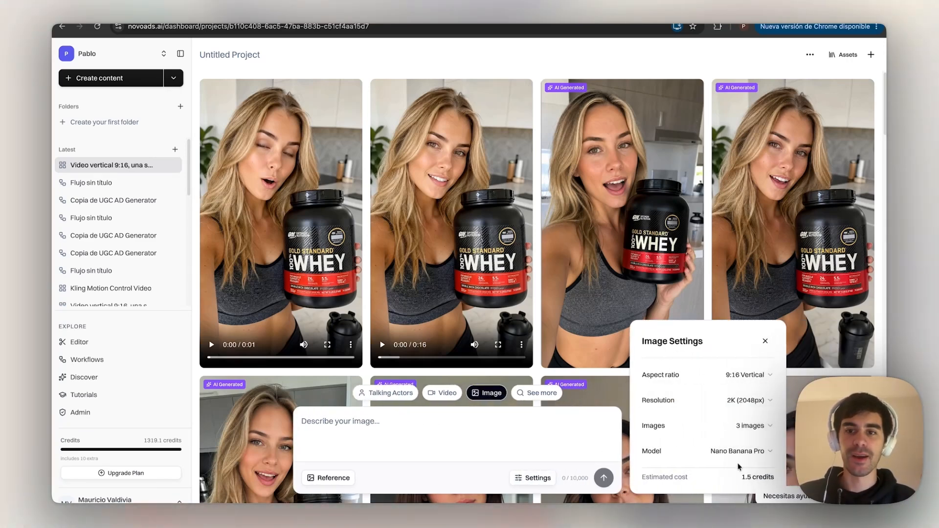
{"action": "left_click", "coordinate": [723, 453]}
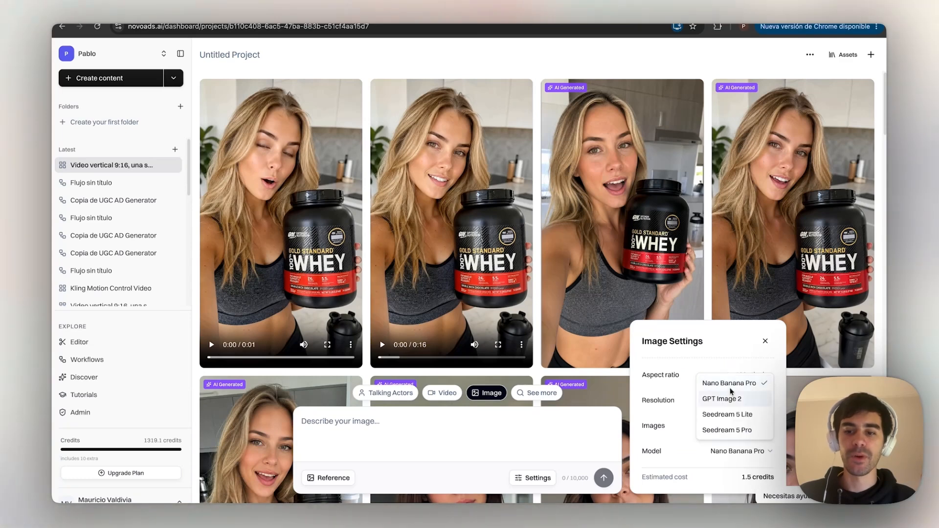
{"action": "left_click", "coordinate": [718, 401]}
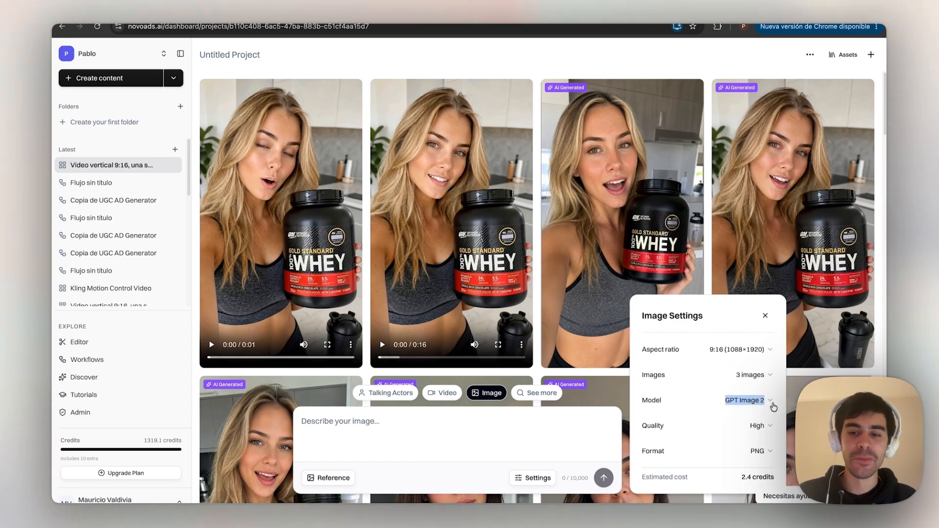
{"action": "left_click", "coordinate": [755, 425]}
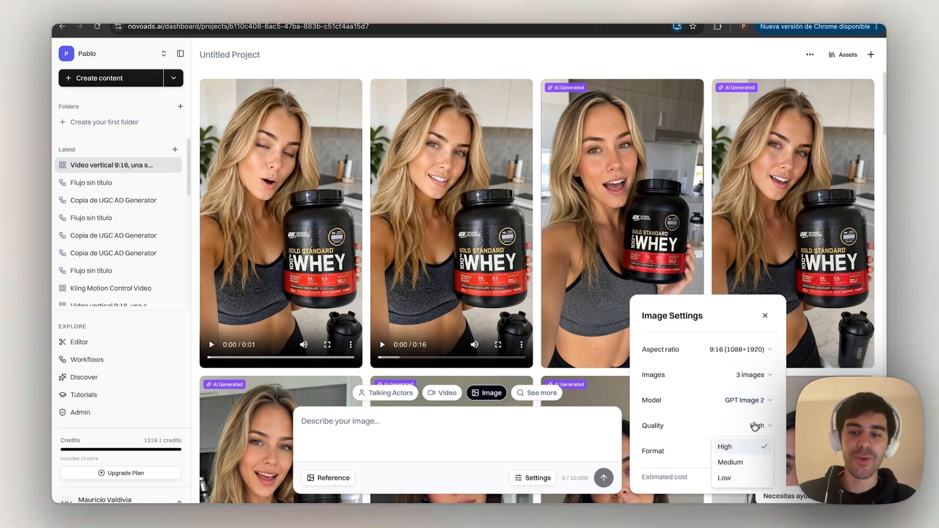
{"action": "left_click", "coordinate": [738, 461]}
Step: Generate images from the prompt "Create an ultra-realistic AI avatar for UGC videos"
{"action": "mouse_move", "coordinate": [441, 253]}
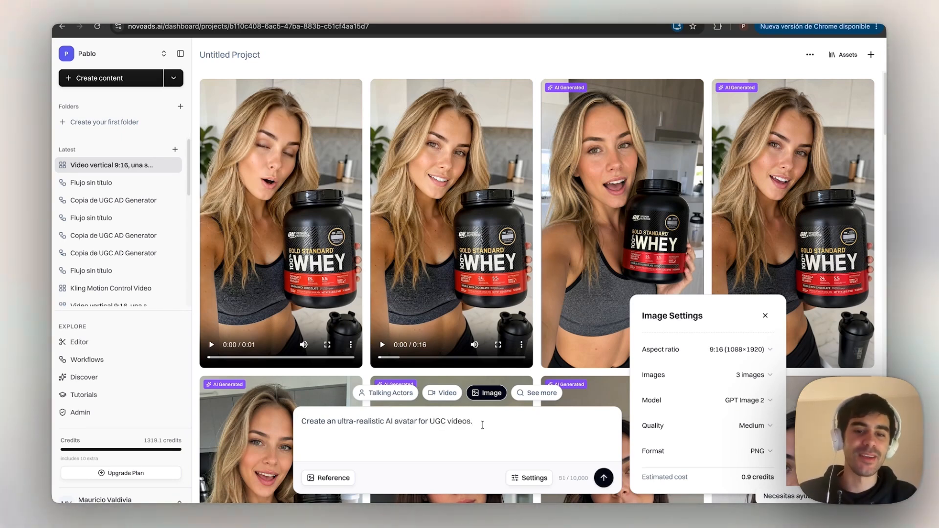
{"action": "left_click_drag", "start_coordinate": [475, 422], "coordinate": [299, 421]}
{"action": "type", "text": "Create an ultra-realistic AI avatar for UGC videos"}
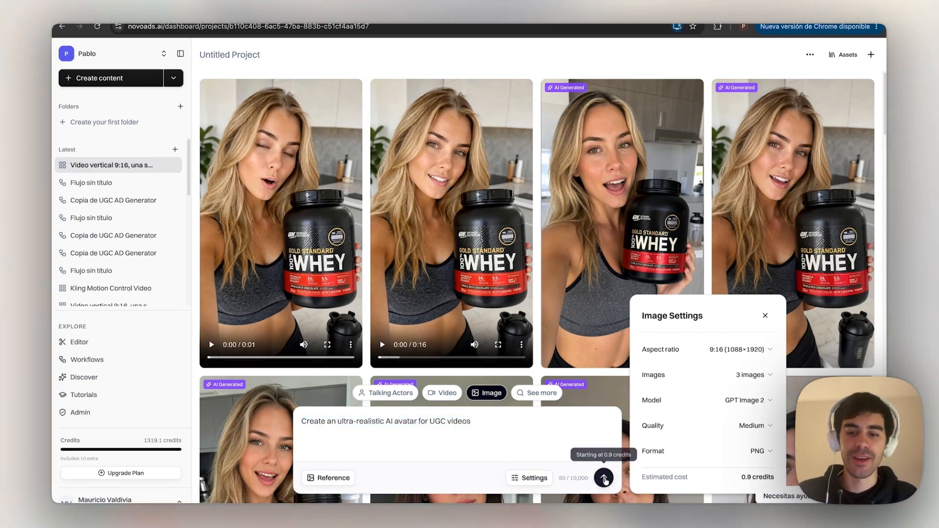
{"action": "left_click", "coordinate": [604, 479]}
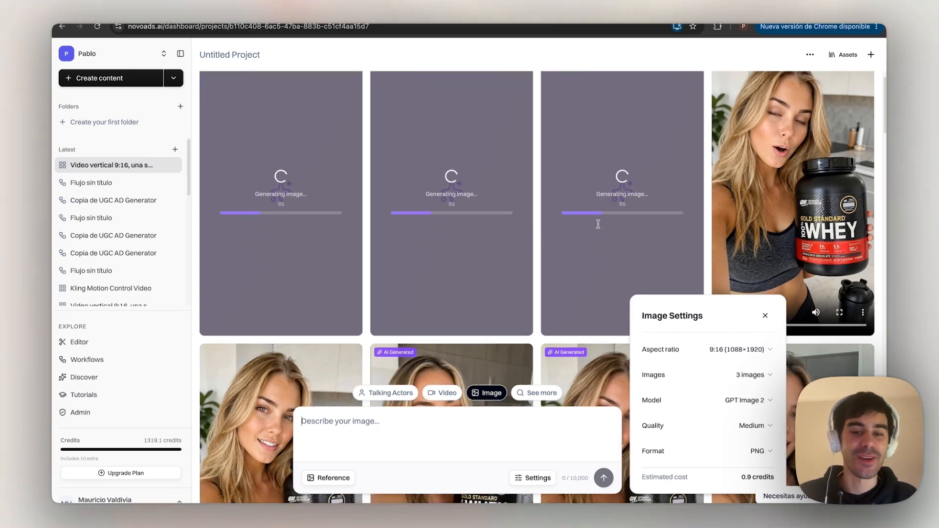
Step: Paste the detailed UGC selfie prompt of a woman holding the protein tub, attach whey-protein.png as reference, and generate the images
{"action": "scroll", "coordinate": [598, 220], "scroll_direction": "down", "scroll_amount": 5}
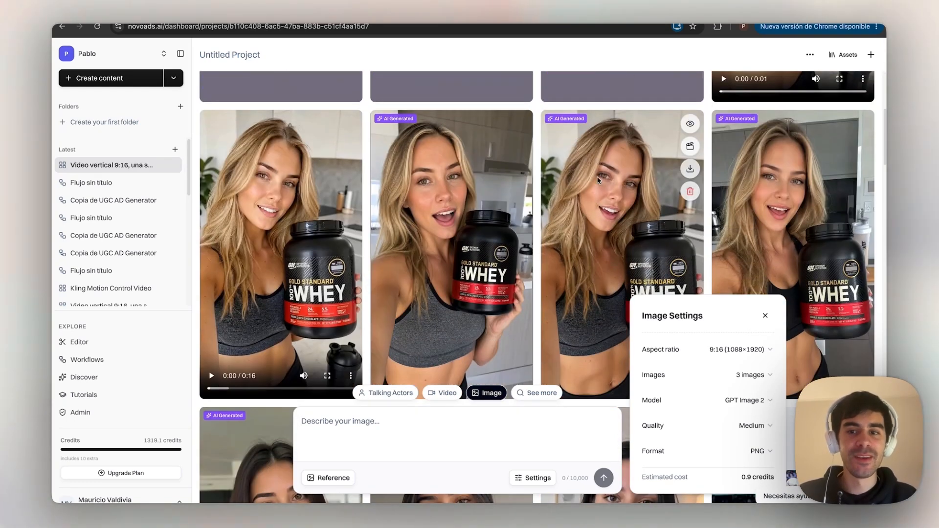
{"action": "scroll", "coordinate": [597, 178], "scroll_direction": "down", "scroll_amount": 1}
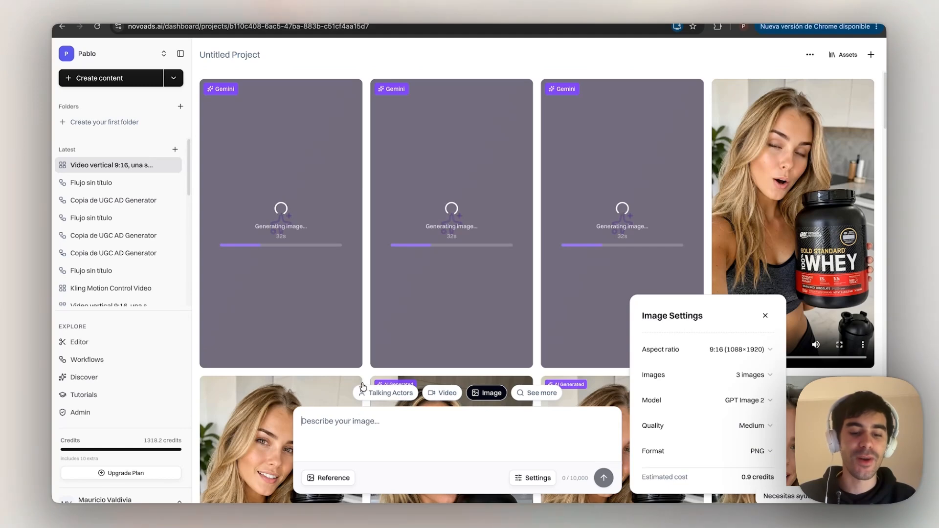
{"action": "key", "text": "super+v"}
{"action": "scroll", "coordinate": [408, 418], "scroll_direction": "up", "scroll_amount": 2}
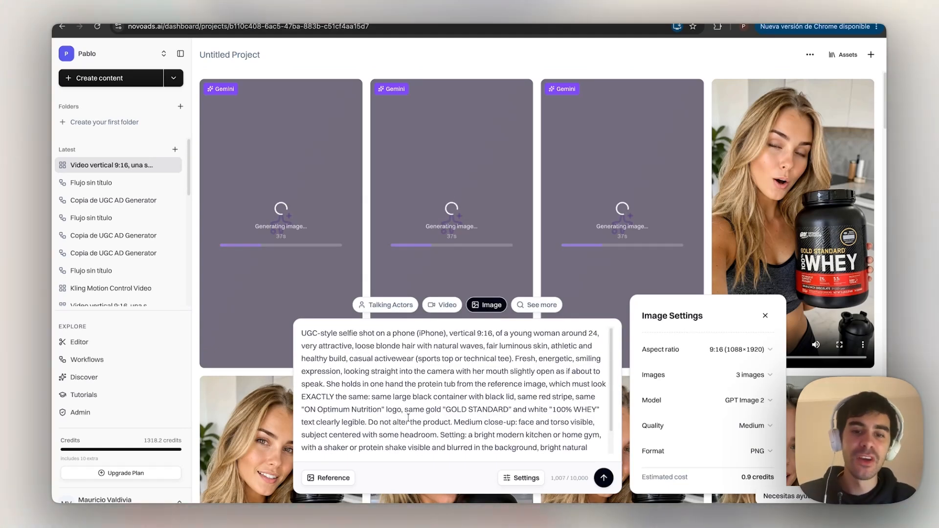
{"action": "left_click", "coordinate": [341, 481]}
{"action": "left_click", "coordinate": [274, 307]}
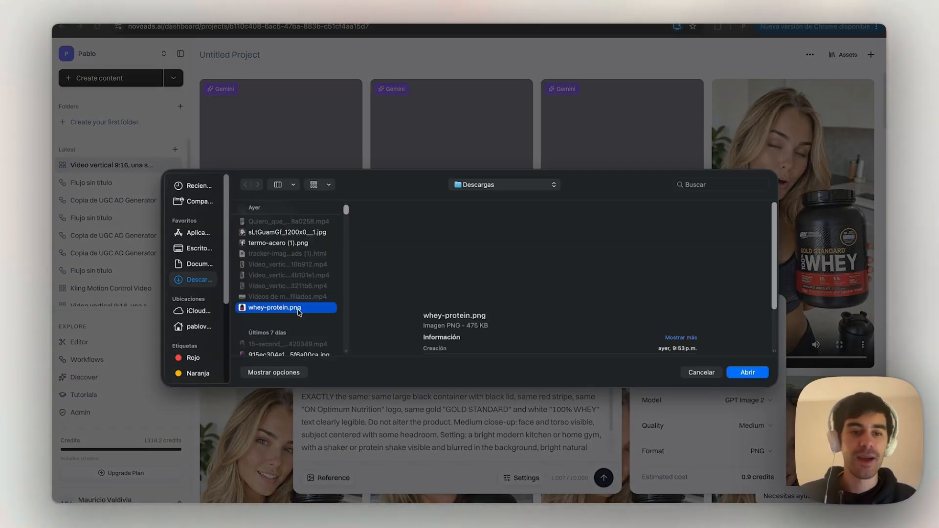
{"action": "left_click", "coordinate": [751, 373]}
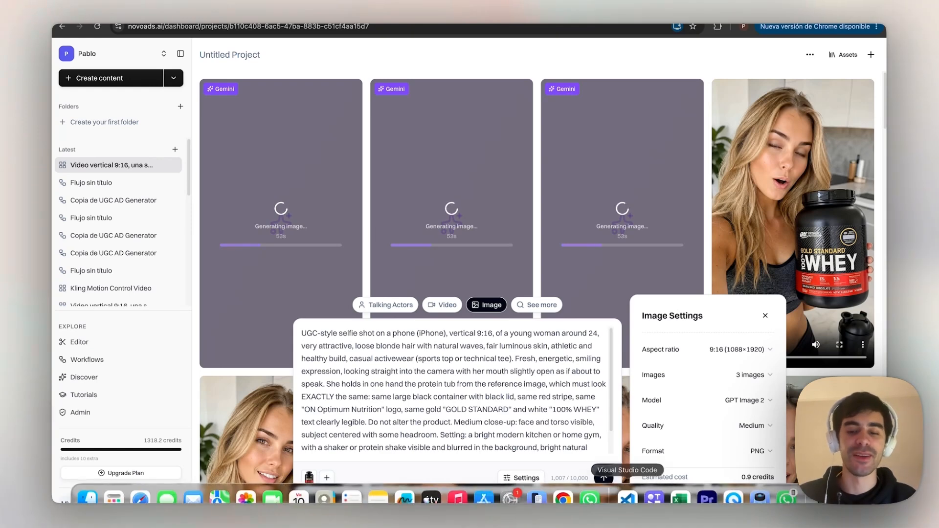
{"action": "left_click", "coordinate": [604, 477]}
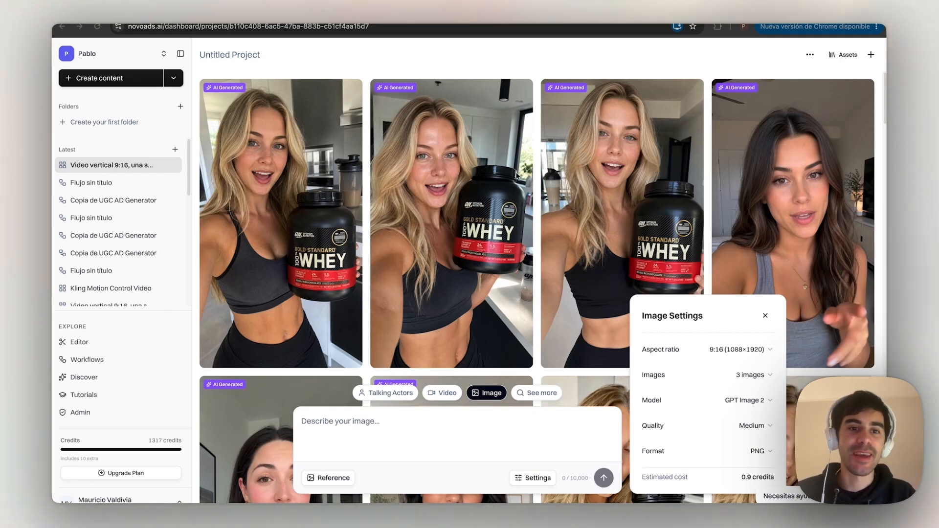
Step: Open the details of the generated dark-haired woman in the white T-shirt and review the prompt used
{"action": "scroll", "coordinate": [354, 185], "scroll_direction": "down", "scroll_amount": 3}
{"action": "scroll", "coordinate": [354, 187], "scroll_direction": "down", "scroll_amount": 3}
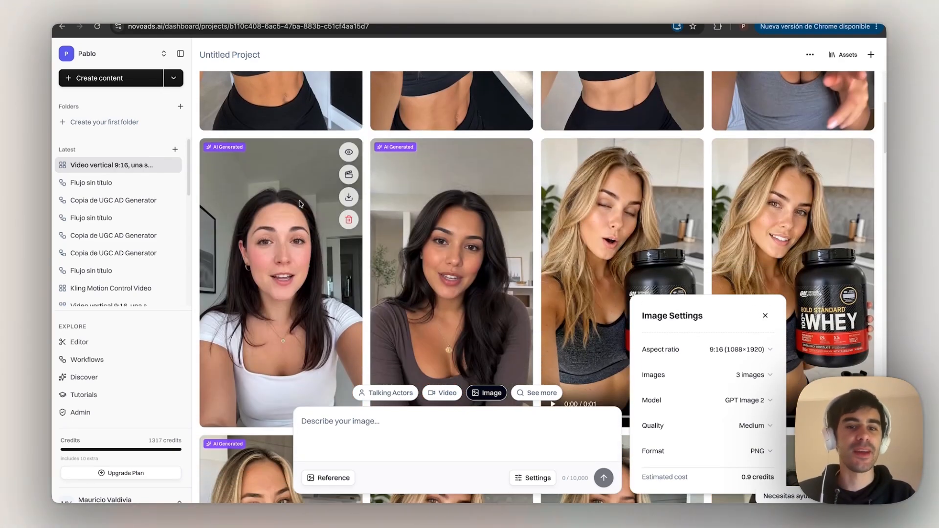
{"action": "left_click", "coordinate": [350, 149]}
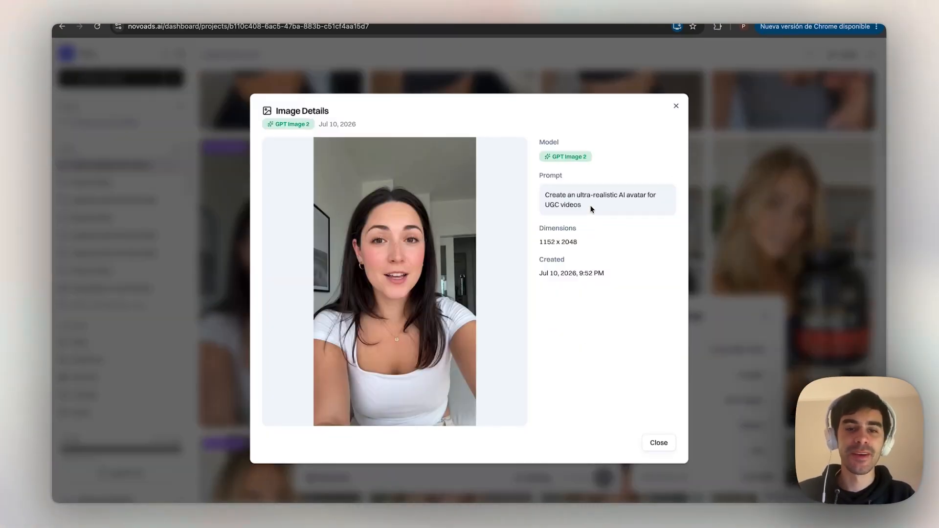
{"action": "left_click_drag", "start_coordinate": [582, 206], "coordinate": [533, 188]}
{"action": "left_click", "coordinate": [571, 193]}
{"action": "left_click", "coordinate": [747, 157]}
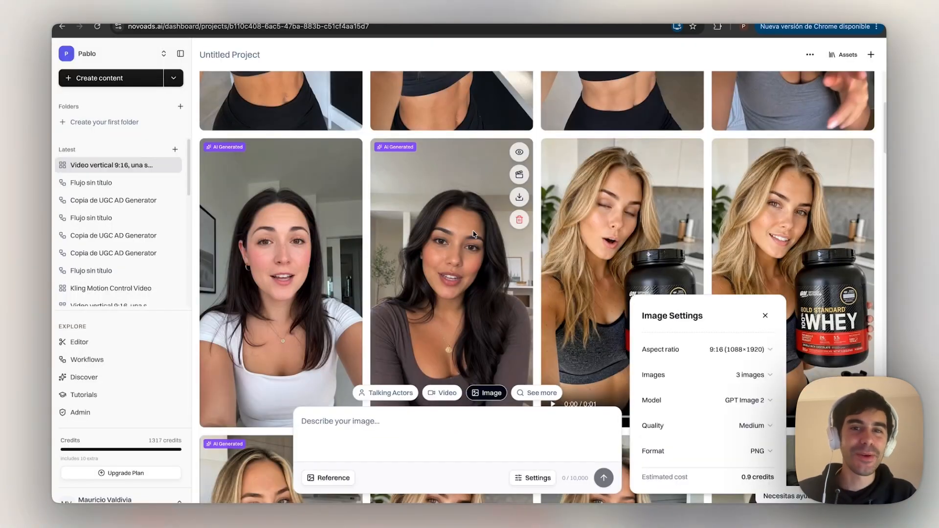
Step: Compare the generated avatars up close and download the third blonde selfie with the protein tub
{"action": "scroll", "coordinate": [473, 231], "scroll_direction": "up", "scroll_amount": 5}
{"action": "scroll", "coordinate": [473, 231], "scroll_direction": "left", "scroll_amount": 5}
{"action": "scroll", "coordinate": [473, 231], "scroll_direction": "up", "scroll_amount": 9}
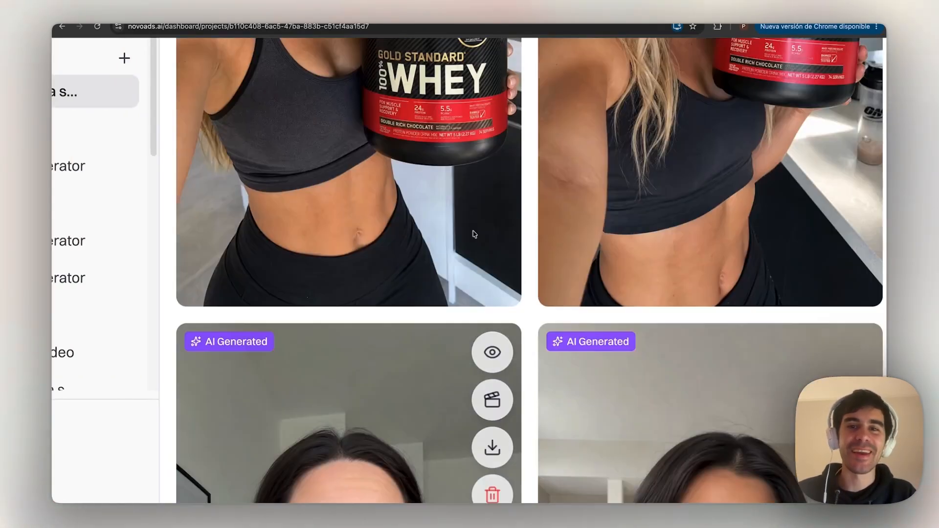
{"action": "scroll", "coordinate": [473, 231], "scroll_direction": "right", "scroll_amount": 3}
{"action": "scroll", "coordinate": [473, 230], "scroll_direction": "right", "scroll_amount": 5}
{"action": "scroll", "coordinate": [690, 129], "scroll_direction": "down", "scroll_amount": 5}
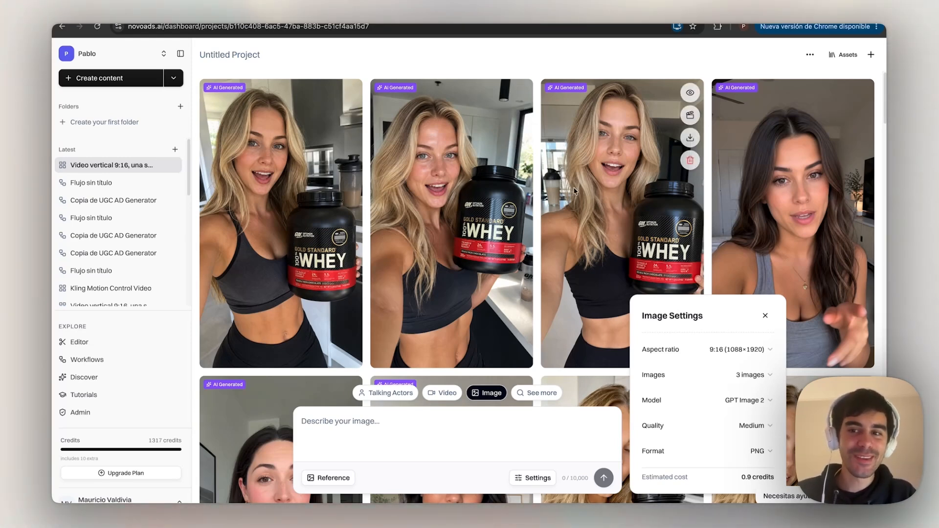
{"action": "scroll", "coordinate": [791, 143], "scroll_direction": "down", "scroll_amount": 5}
{"action": "scroll", "coordinate": [449, 285], "scroll_direction": "up", "scroll_amount": 5}
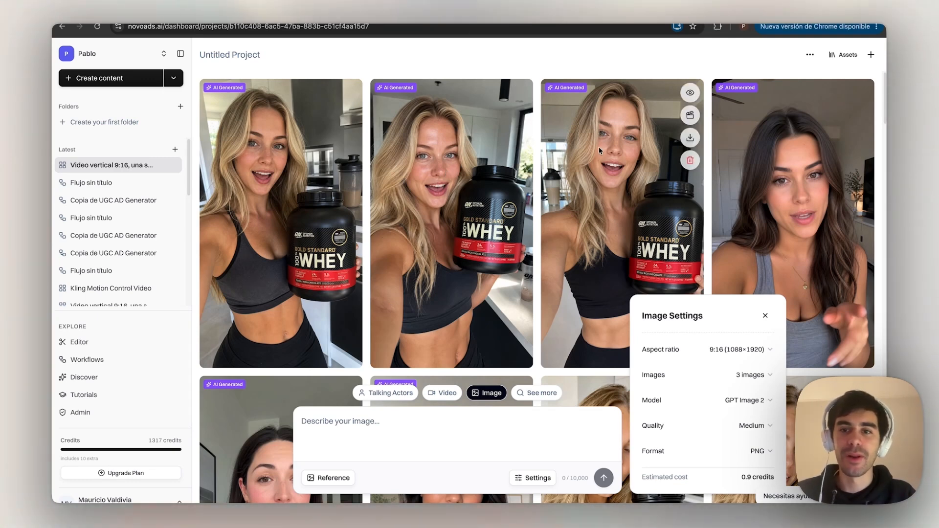
{"action": "mouse_move", "coordinate": [694, 141]}
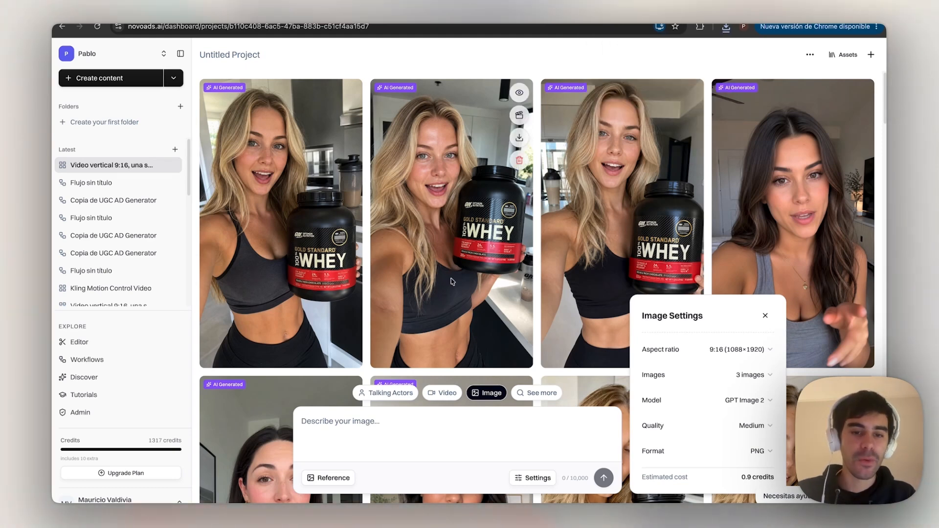
Step: Switch to video generation and look through the available video models
{"action": "left_click", "coordinate": [446, 397]}
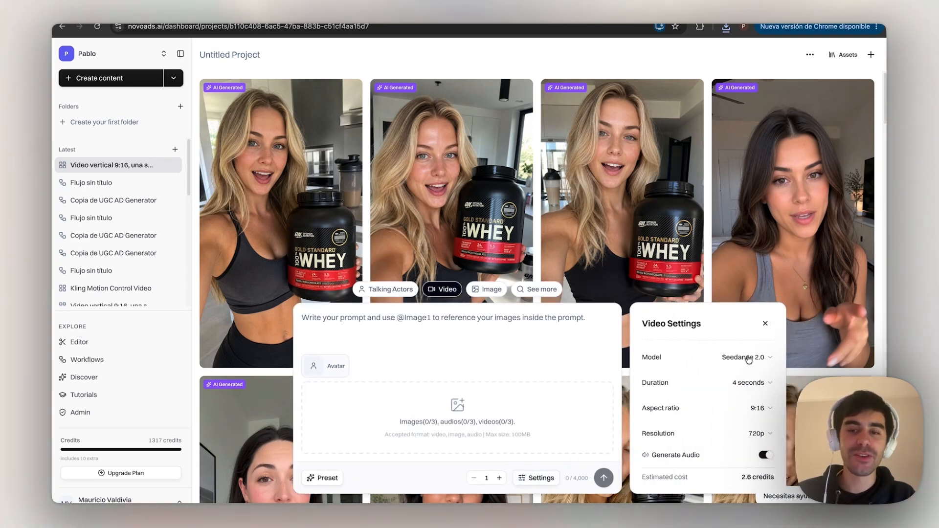
{"action": "left_click", "coordinate": [747, 358]}
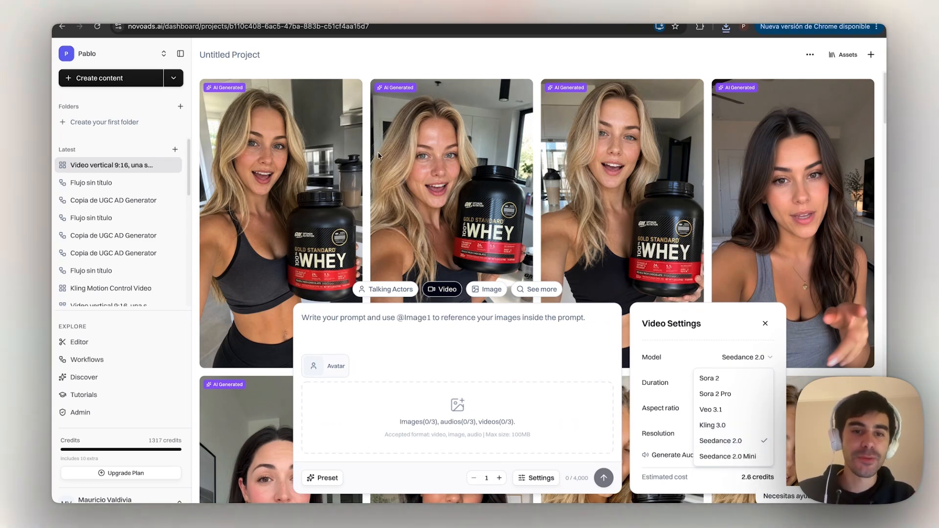
Step: Create a new actor under Talking Actors from the downloaded blonde protein-tub image and continue to the voice selection
{"action": "left_click", "coordinate": [391, 290]}
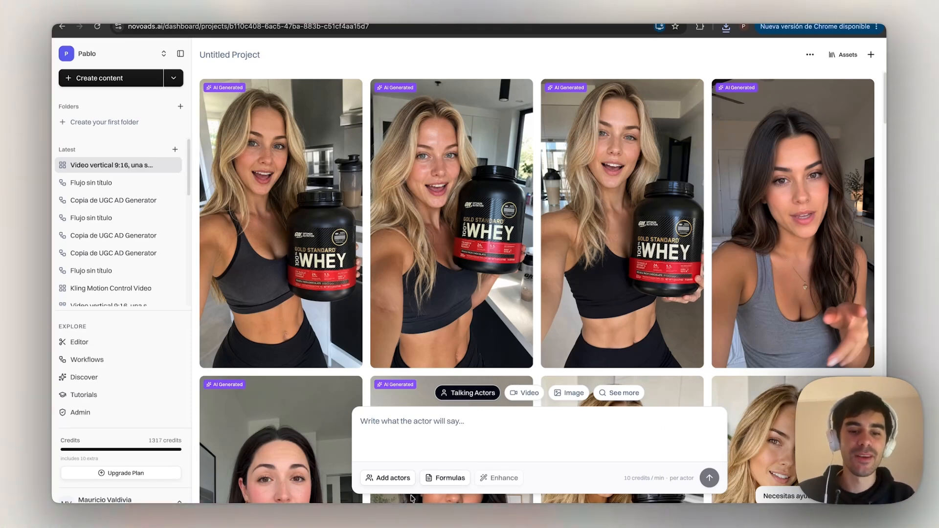
{"action": "left_click", "coordinate": [386, 481]}
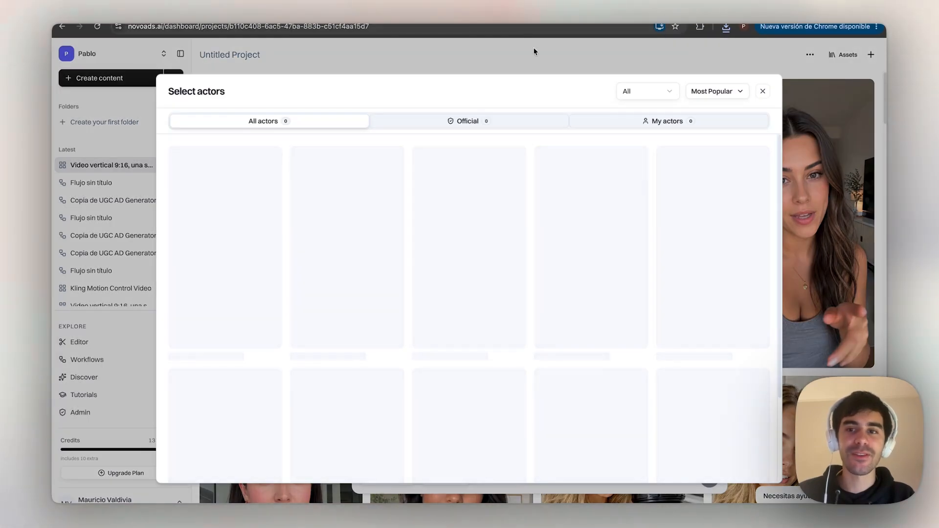
{"action": "left_click", "coordinate": [617, 123]}
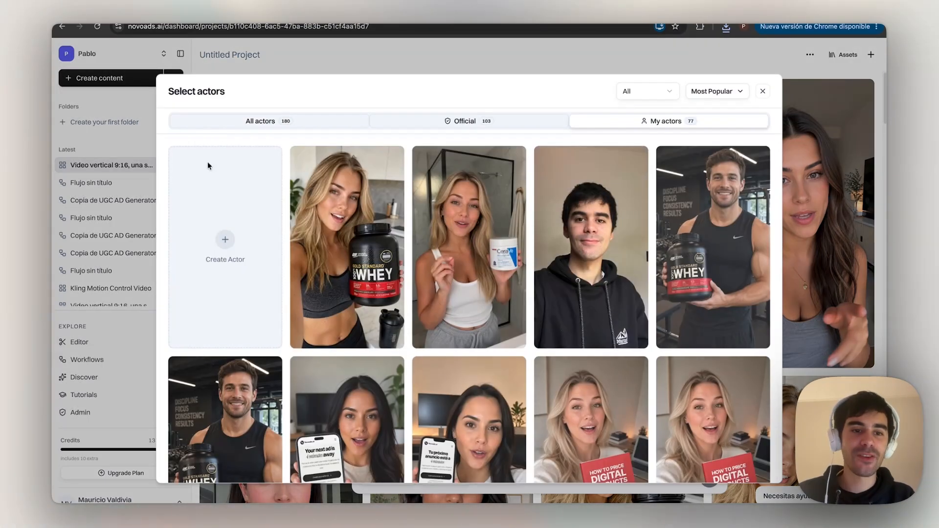
{"action": "left_click", "coordinate": [221, 224]}
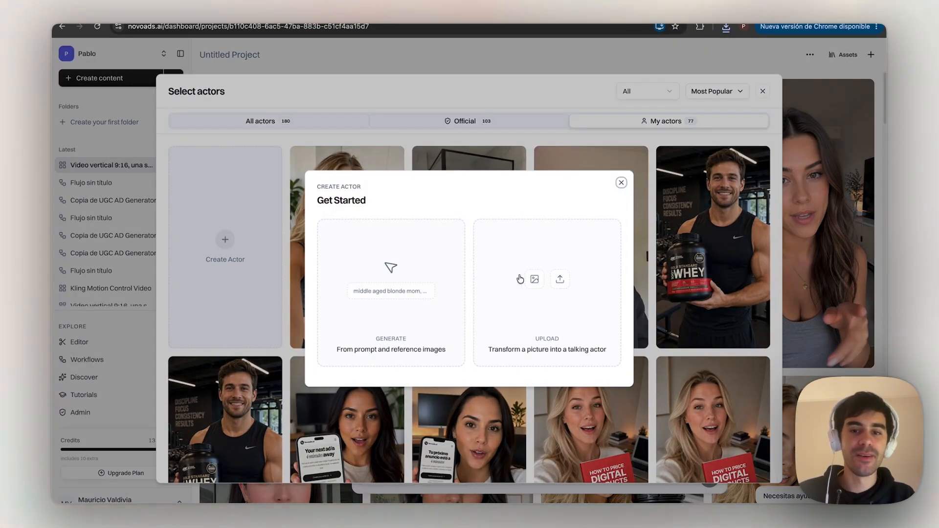
{"action": "left_click", "coordinate": [533, 282]}
{"action": "left_click", "coordinate": [451, 300]}
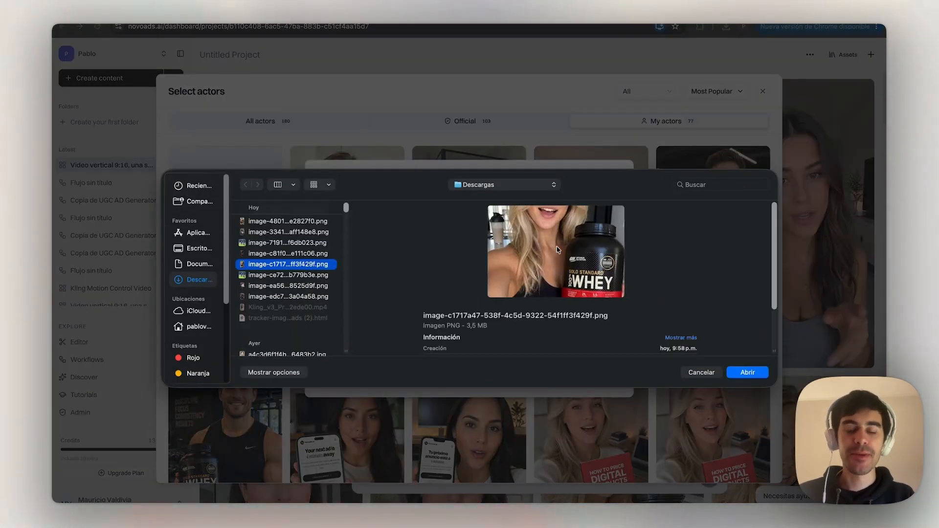
{"action": "left_click", "coordinate": [750, 375]}
{"action": "left_click", "coordinate": [494, 429]}
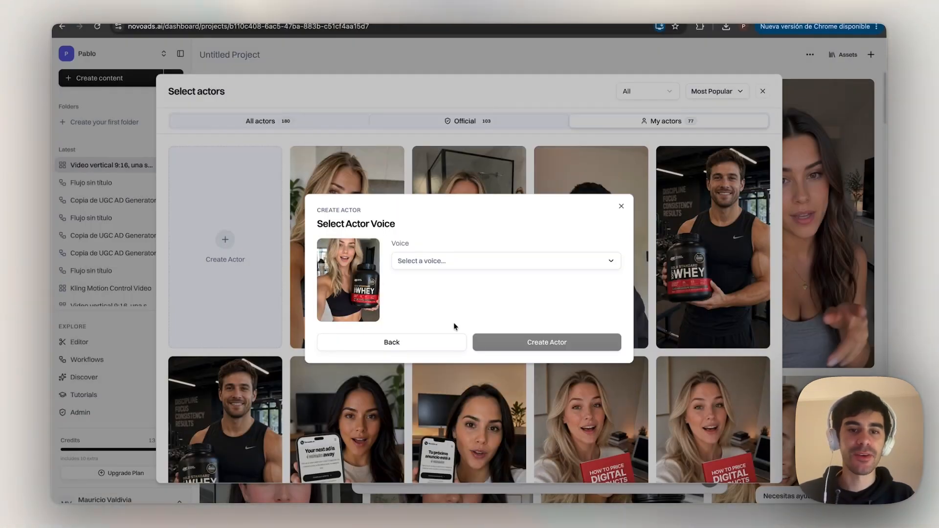
Step: Filter the actor voices to Female, Young, English and American, and preview the "Aaliyah - Urban & Confident" voice
{"action": "left_click", "coordinate": [427, 261]}
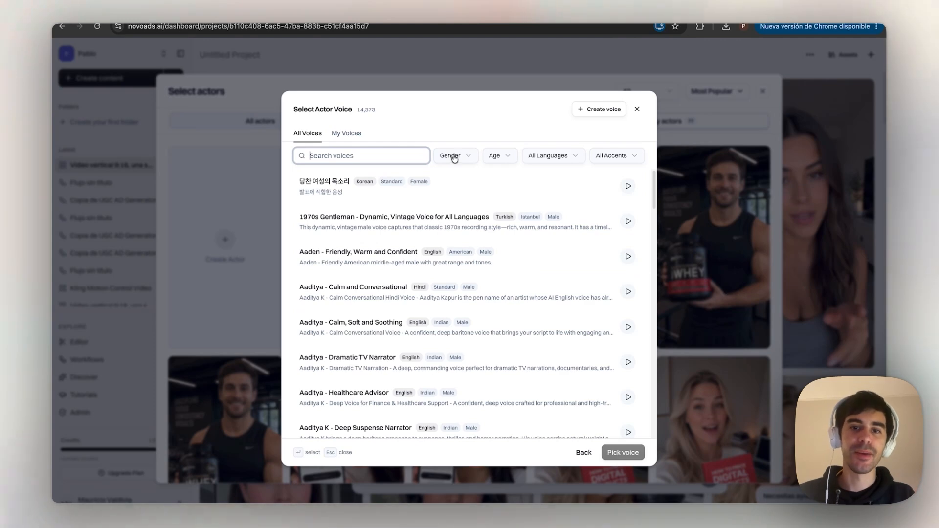
{"action": "left_click", "coordinate": [455, 155]}
{"action": "left_click", "coordinate": [448, 207]}
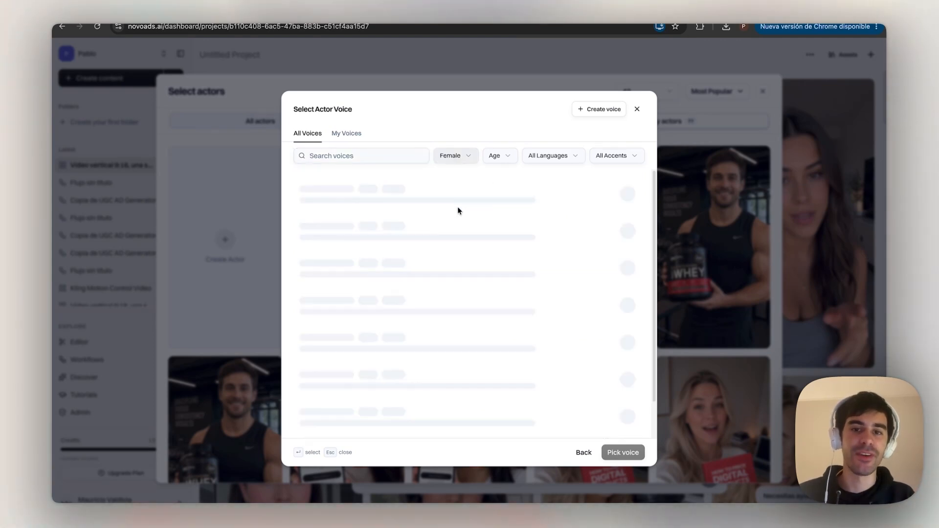
{"action": "left_click", "coordinate": [501, 156]}
{"action": "left_click", "coordinate": [503, 191]}
{"action": "left_click", "coordinate": [556, 156]}
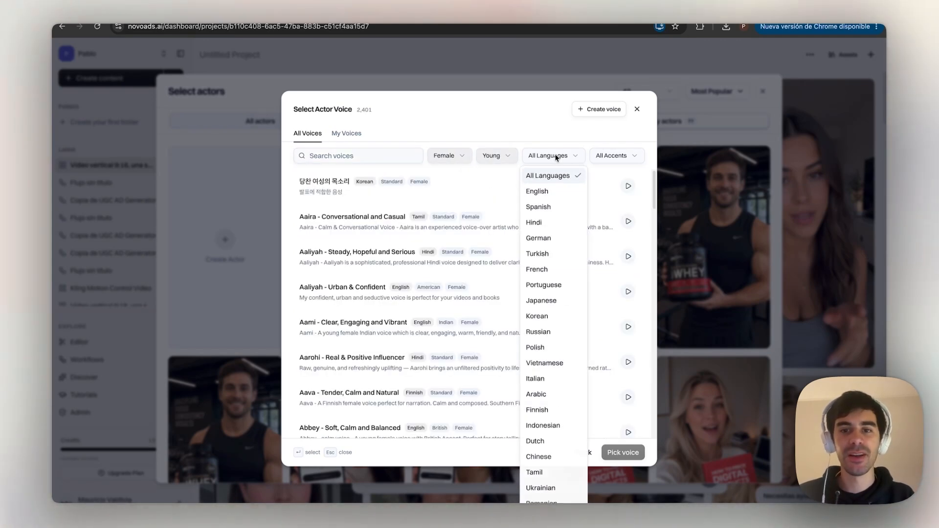
{"action": "left_click", "coordinate": [550, 192]}
{"action": "left_click", "coordinate": [612, 156]}
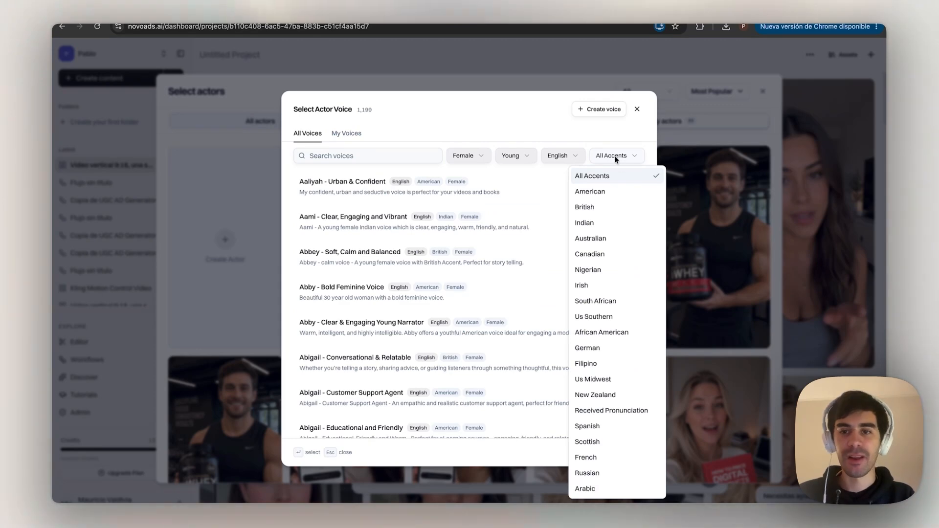
{"action": "left_click", "coordinate": [605, 192]}
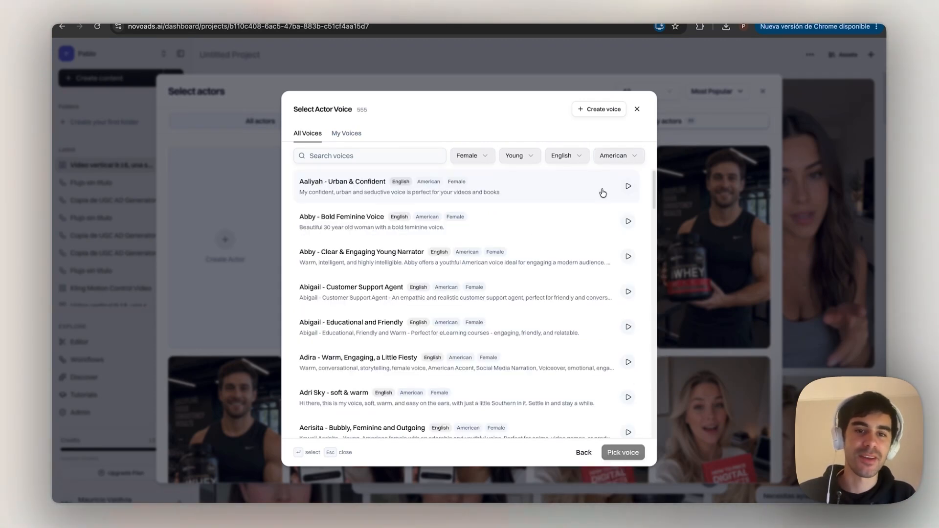
{"action": "left_click", "coordinate": [628, 188]}
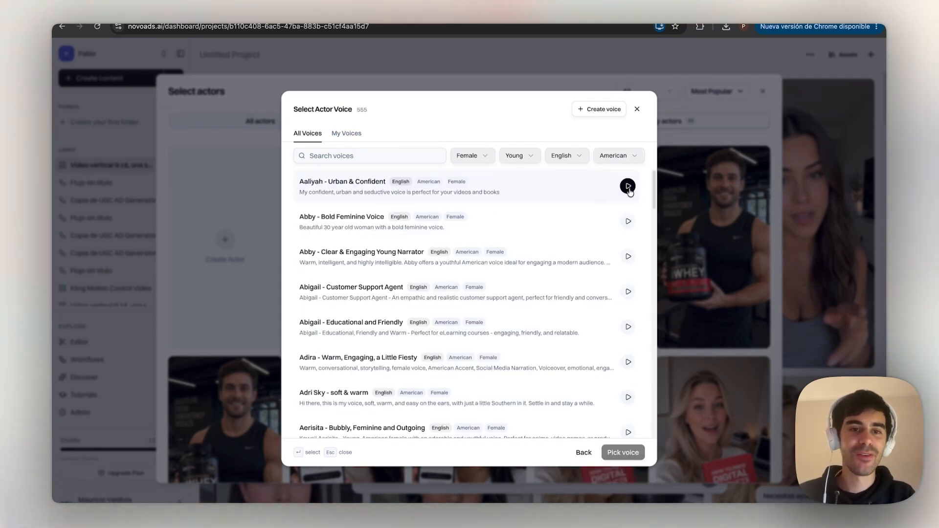
Step: Preview the two "Abby" voices and the two "Abigail" voices below "Aaliyah - Urban & Confident" in the voice list
{"action": "left_click", "coordinate": [628, 223]}
{"action": "left_click", "coordinate": [628, 257]}
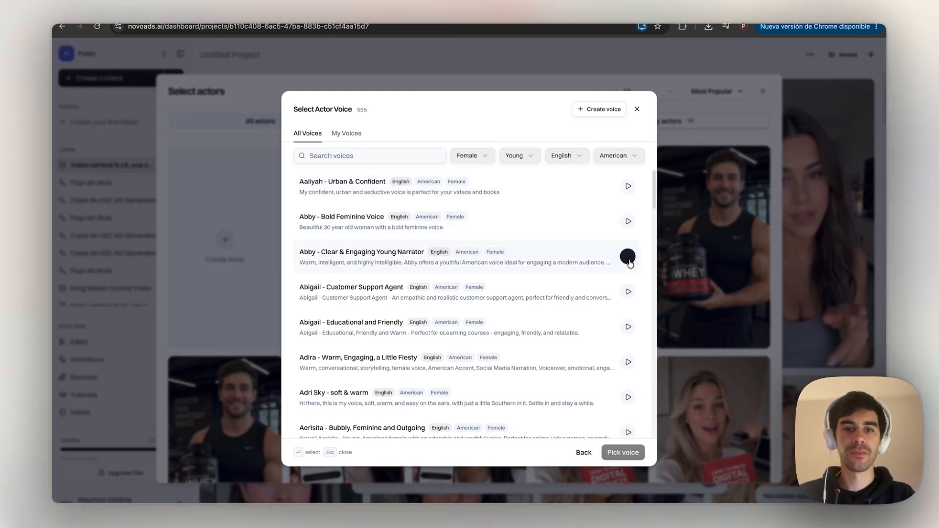
{"action": "left_click", "coordinate": [628, 291]}
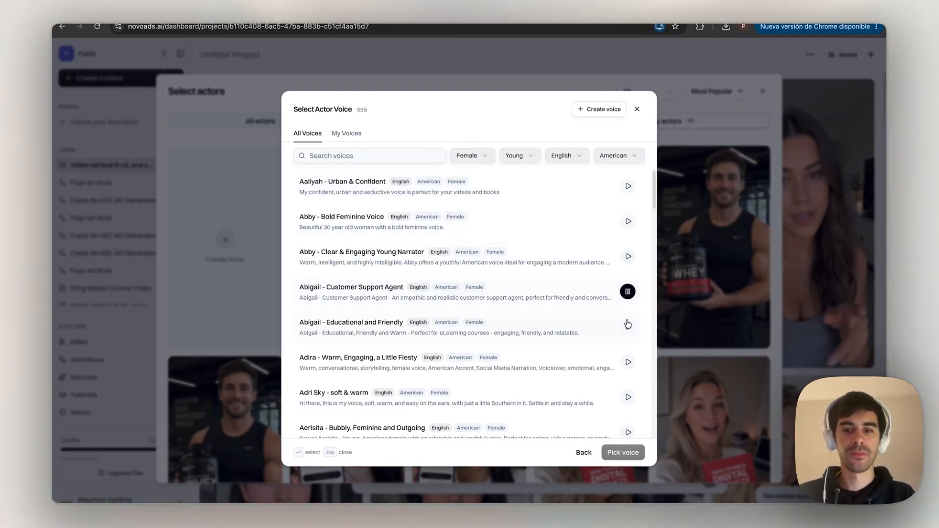
{"action": "left_click", "coordinate": [628, 326]}
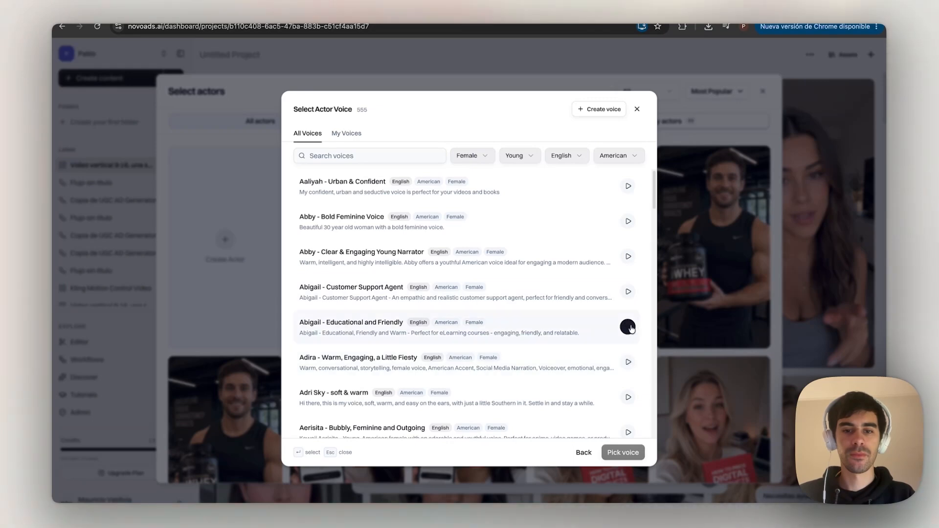
Step: Assign the "Abigail - Educational and Friendly" voice to the actor and create the actor
{"action": "left_click", "coordinate": [578, 328]}
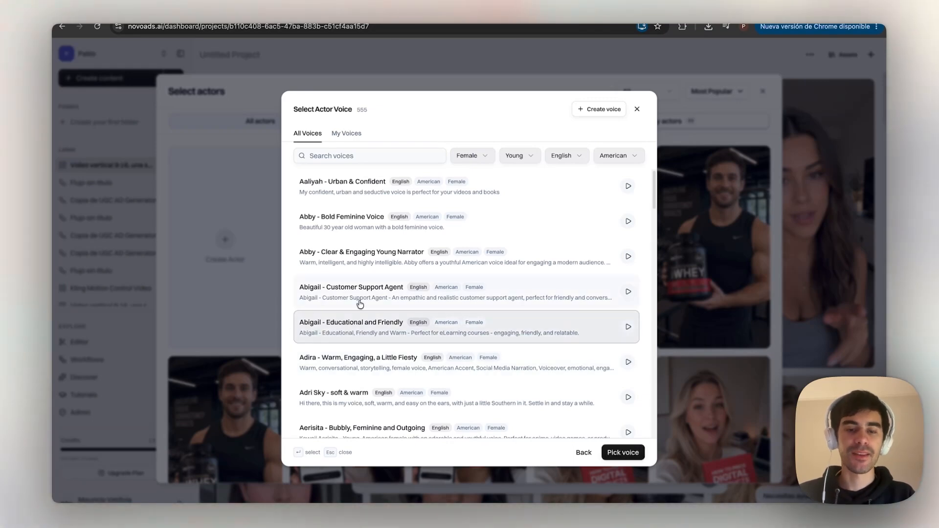
{"action": "left_click", "coordinate": [629, 454]}
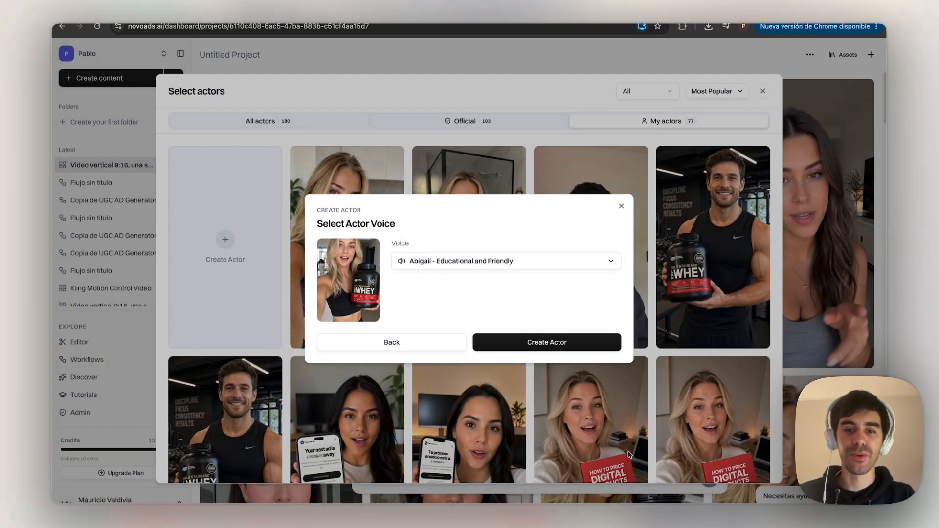
{"action": "left_click", "coordinate": [535, 350]}
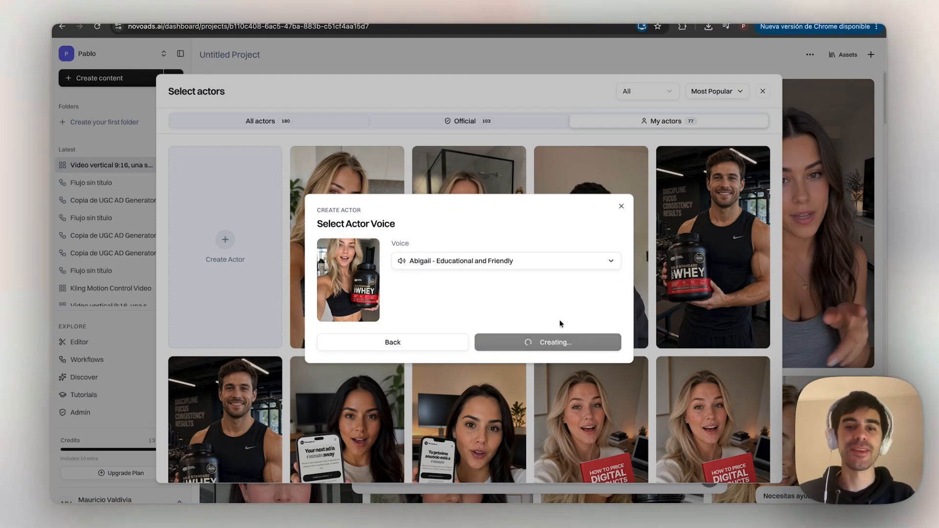
Step: Add the newly created blonde custom actor with the black whey tub from My actors to the talking-actor prompt
{"action": "scroll", "coordinate": [469, 225], "scroll_direction": "down", "scroll_amount": 15}
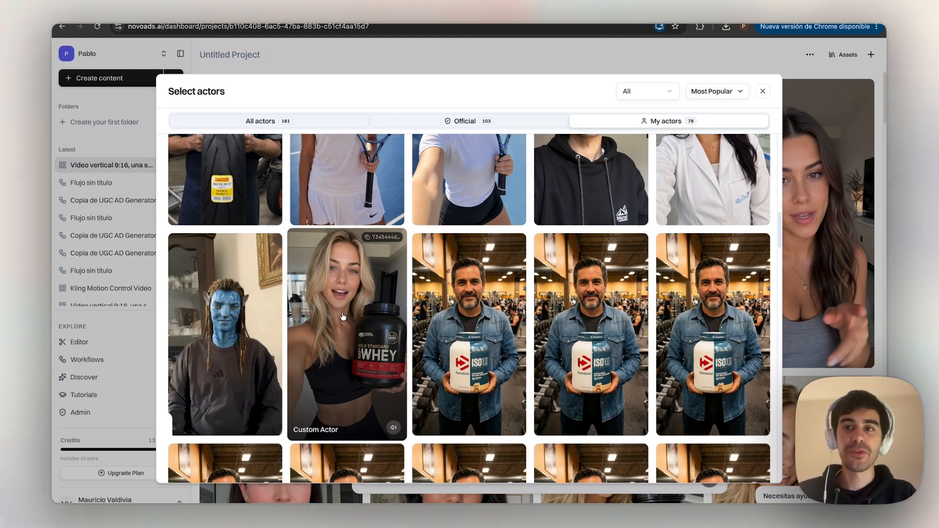
{"action": "left_click", "coordinate": [762, 91]}
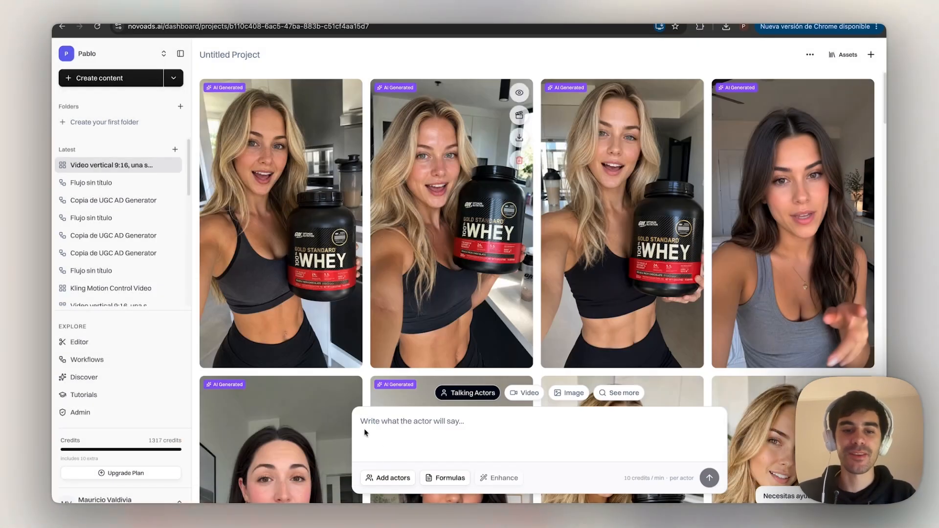
{"action": "left_click", "coordinate": [388, 479]}
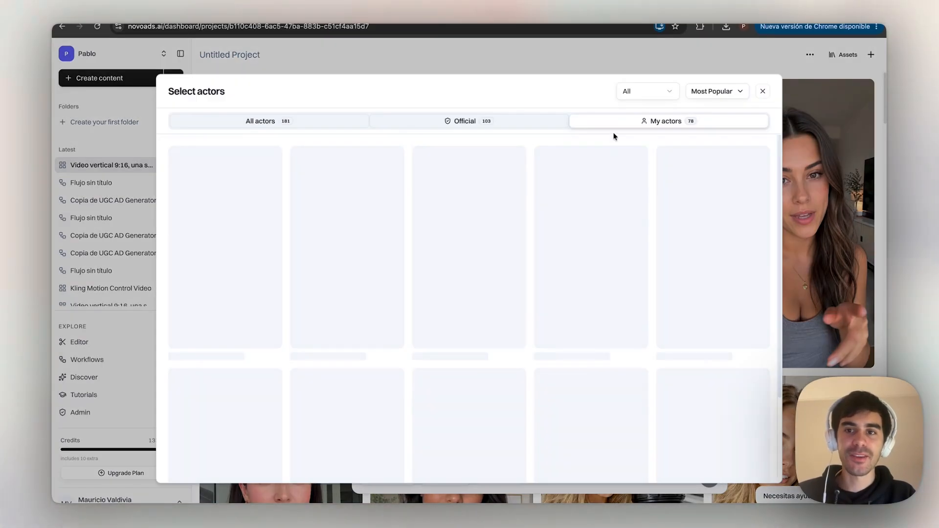
{"action": "scroll", "coordinate": [443, 225], "scroll_direction": "down", "scroll_amount": 6}
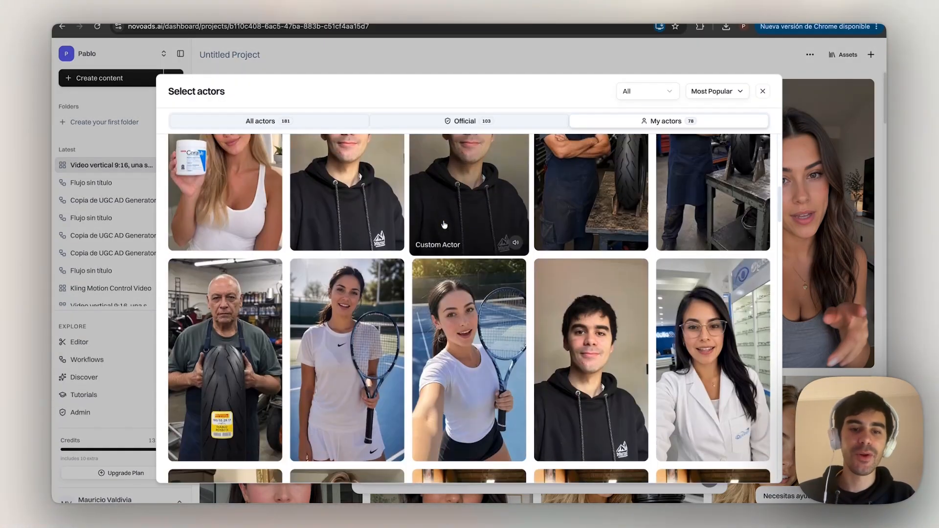
{"action": "left_click", "coordinate": [347, 352]}
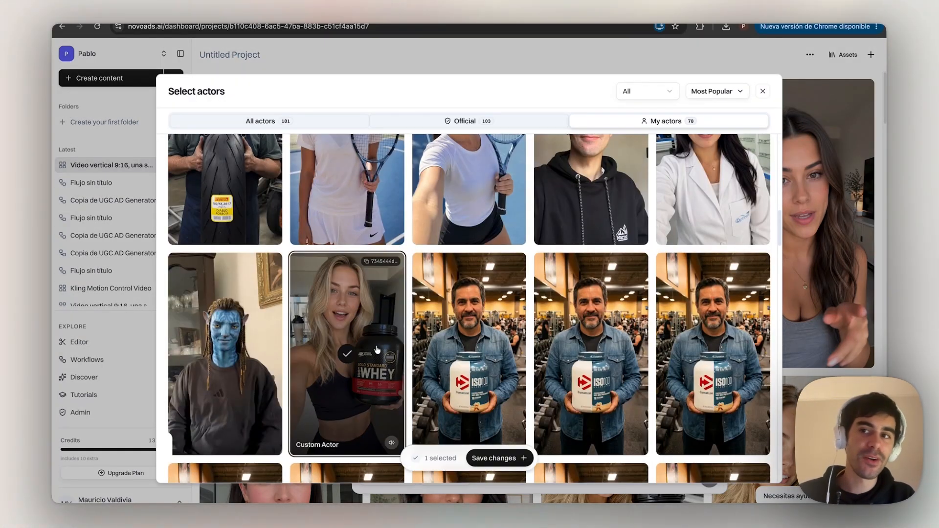
{"action": "left_click", "coordinate": [496, 458]}
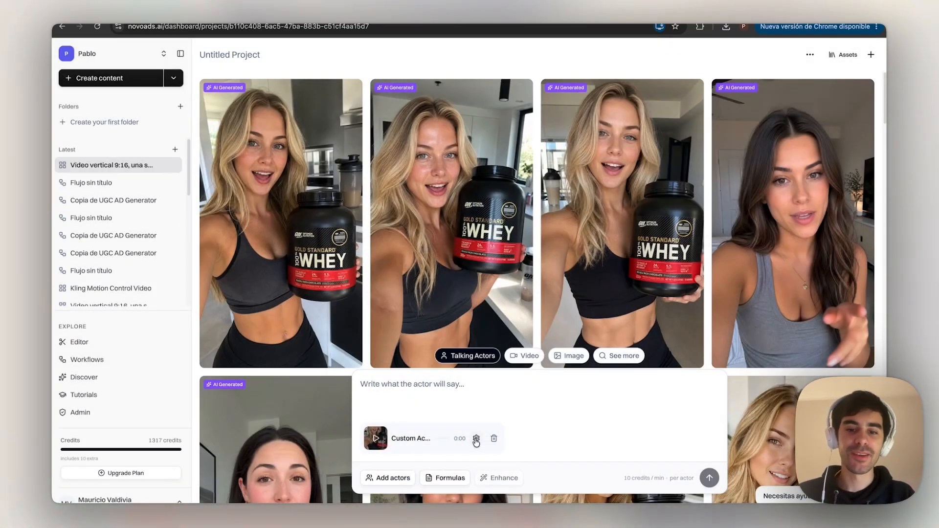
Step: Open the actor's audio settings and enter the emotion-tagged script from "[excited] Guys, I found the perfect protein!" to "Click the link and get yours now, you're going to love it!"
{"action": "left_click", "coordinate": [476, 439]}
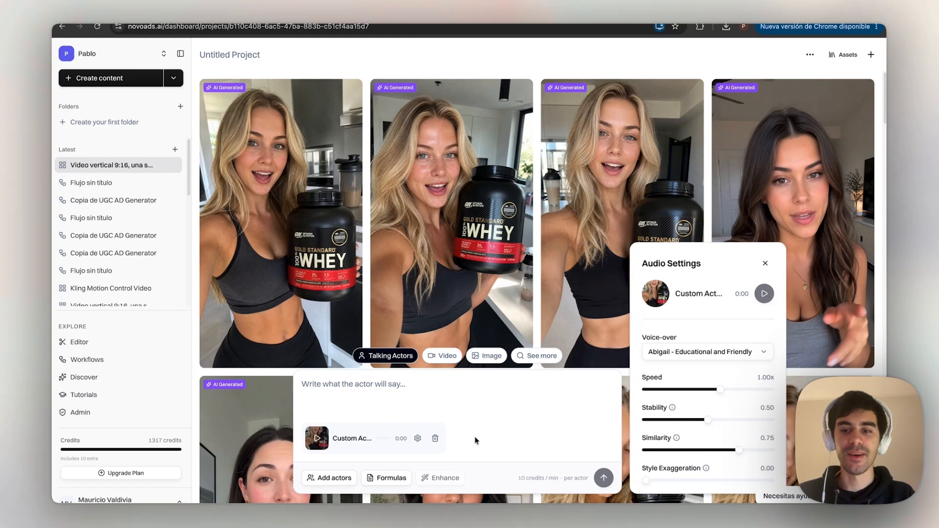
{"action": "left_click", "coordinate": [329, 386]}
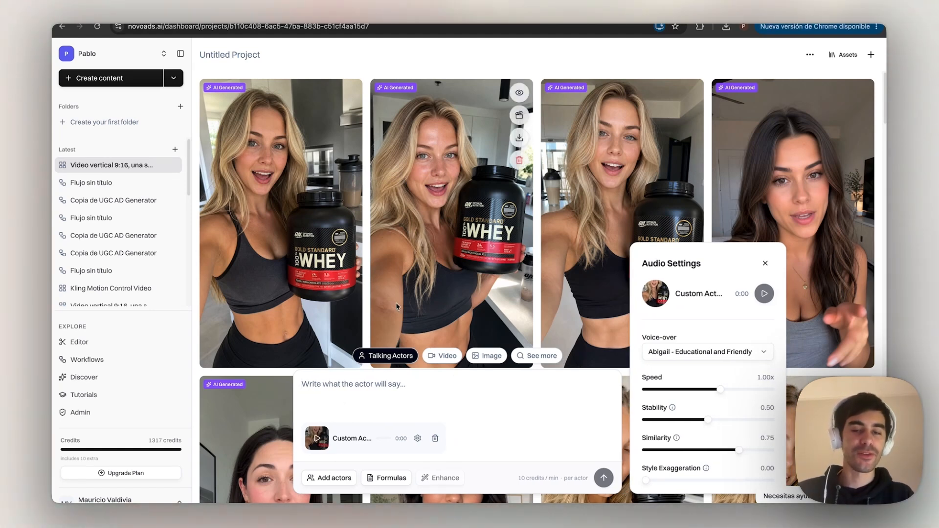
{"action": "type", "text": "[excited] Guys, I found the perfect protein! [enthusiastic] Gold Standard 100% Whey by Optimum Nutrition, with 24 grams of protein and an amazing chocolate flavor. [convinced] It mixes so well and I can really feel the difference in my recovery after workouts. [call to action] Click the link and get yours now, you're going to love it!"}
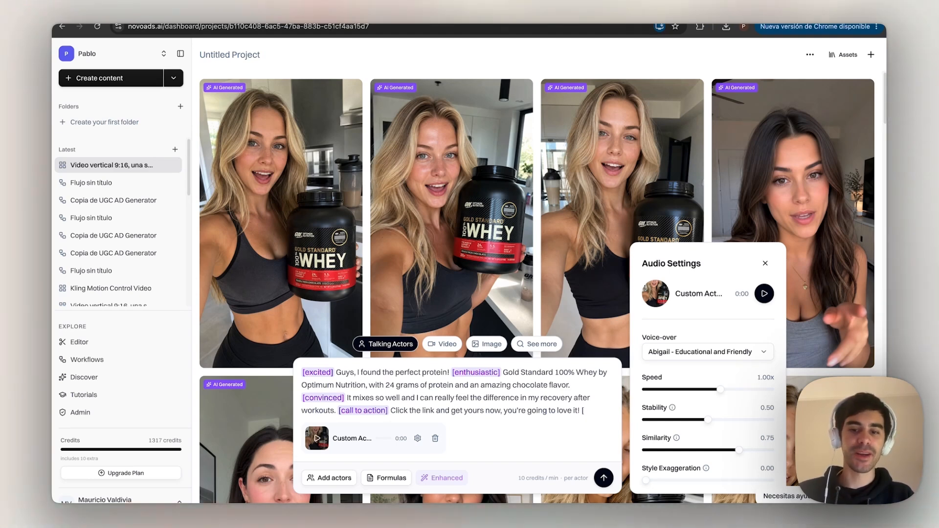
Step: Try adding a [Happy] emotion tag at the end of the protein script and remove it
{"action": "type", "text": "["}
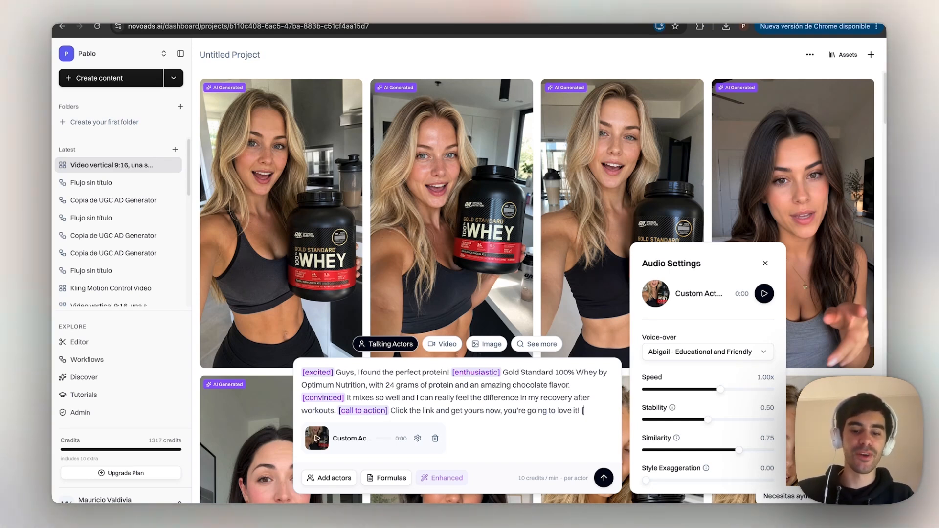
{"action": "type", "text": "Happy"}
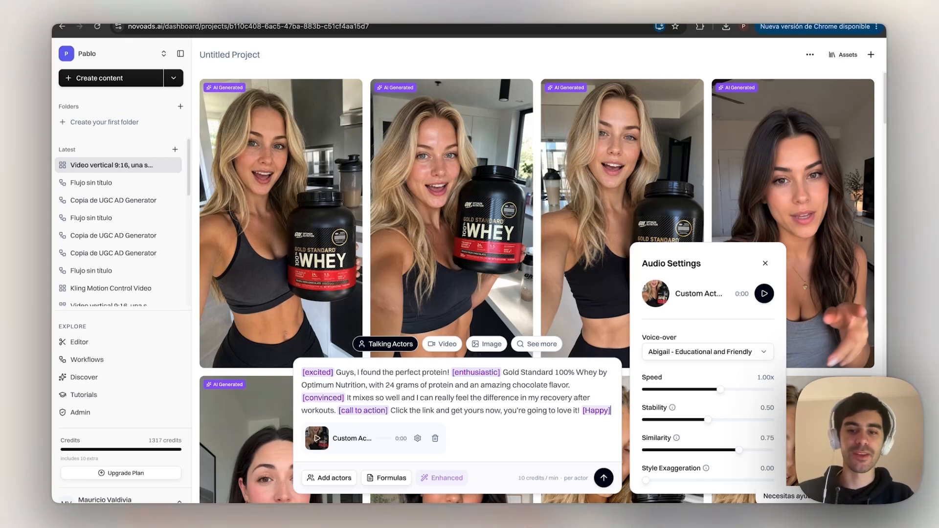
{"action": "key", "text": "BackSpace"}
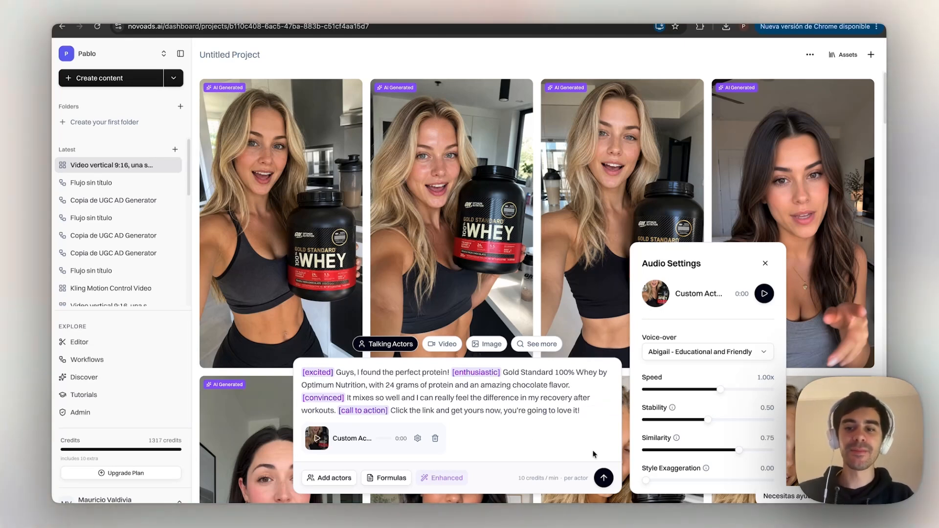
Step: Generate and listen to the protein script's voice-over, and submit the talking-actor video for generation
{"action": "left_click", "coordinate": [765, 294]}
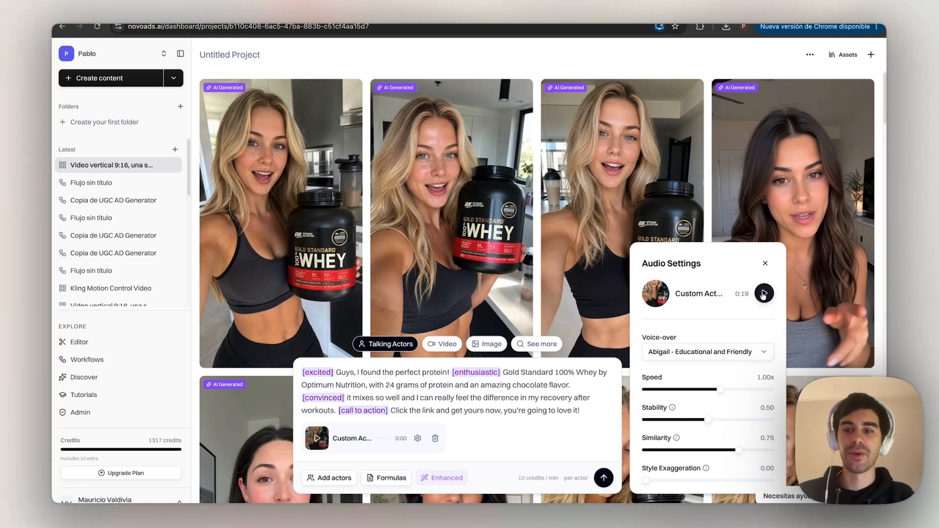
{"action": "left_click", "coordinate": [764, 294]}
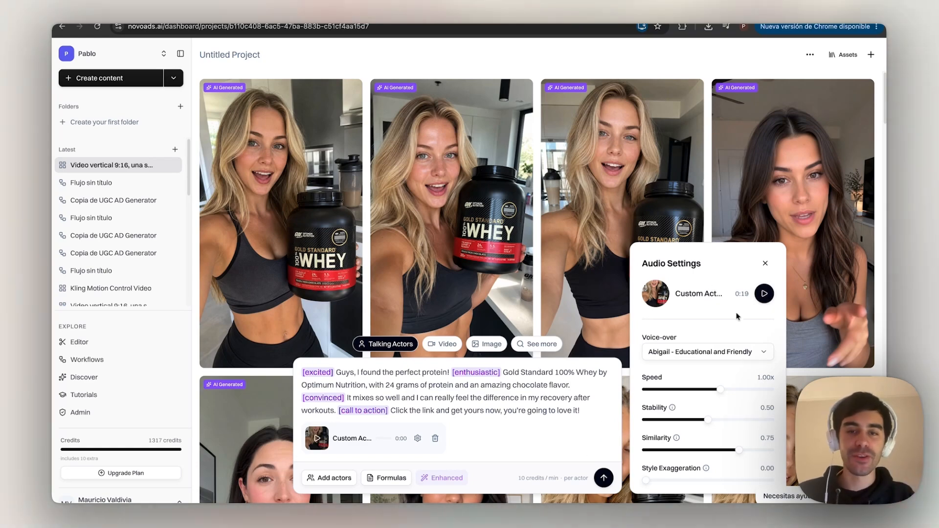
{"action": "left_click", "coordinate": [603, 478]}
{"action": "left_click", "coordinate": [560, 339]}
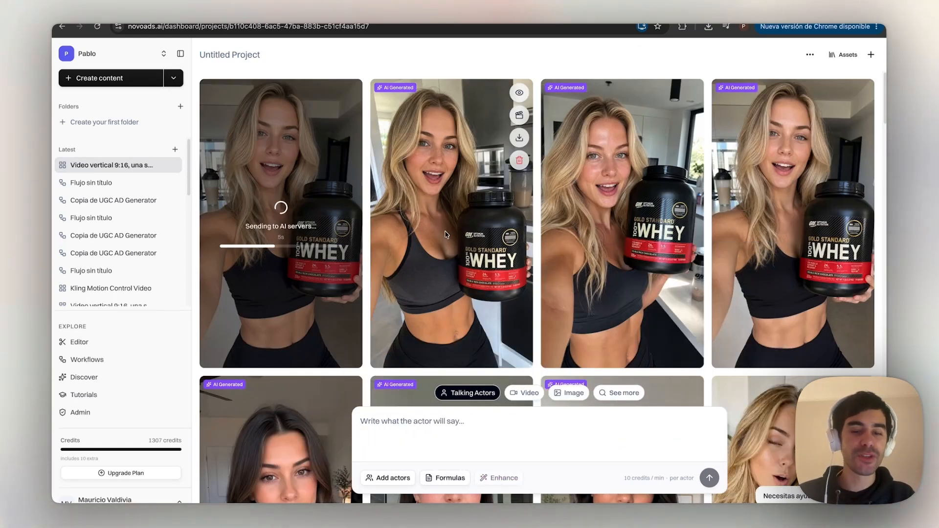
Step: Add the same blonde custom actor with the black whey tub to a new talking-actor prompt
{"action": "left_click", "coordinate": [389, 478]}
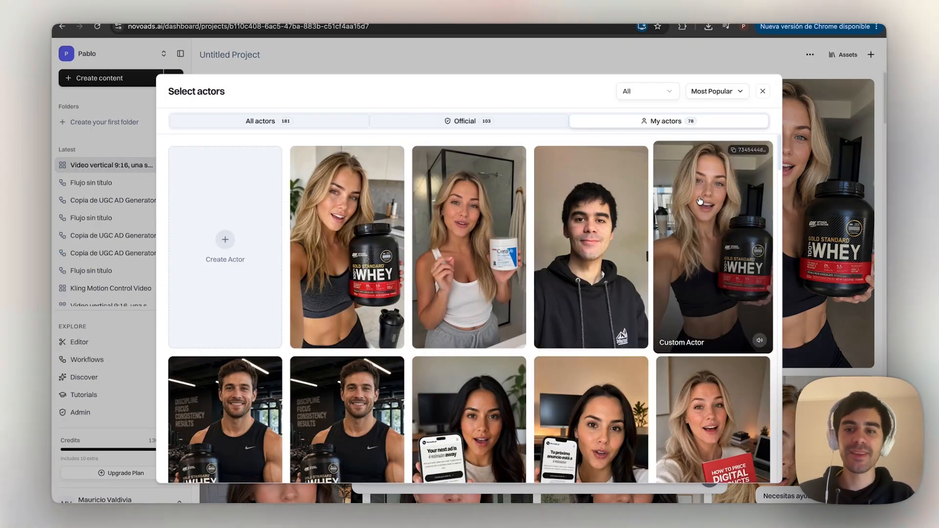
{"action": "left_click", "coordinate": [700, 201]}
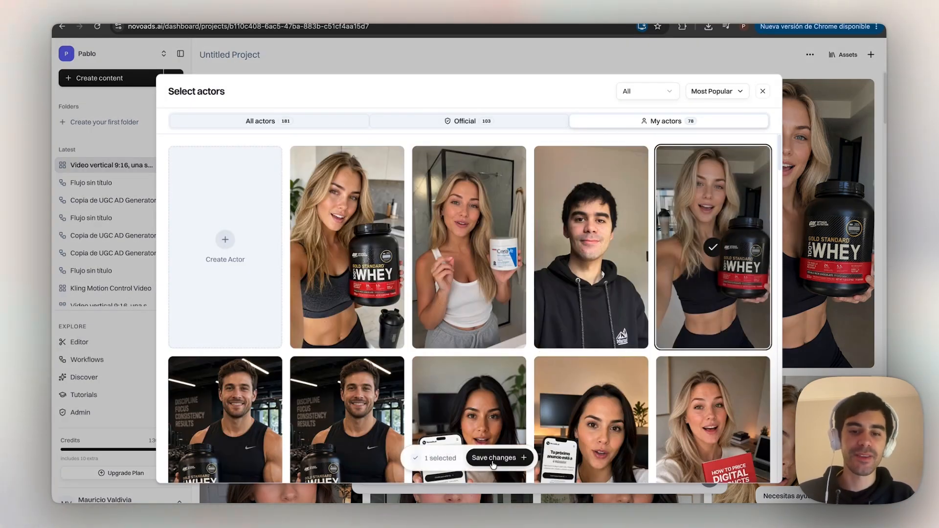
{"action": "left_click", "coordinate": [493, 459]}
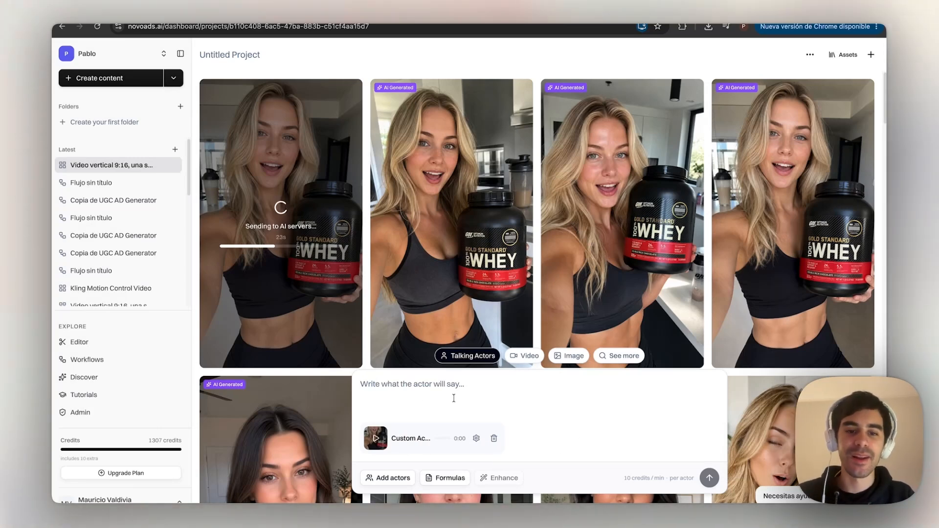
Step: Enter the script "hellooo, welcome to novoads [happy]" and generate its voice-over preview from the actor's audio settings
{"action": "type", "text": "hell"}
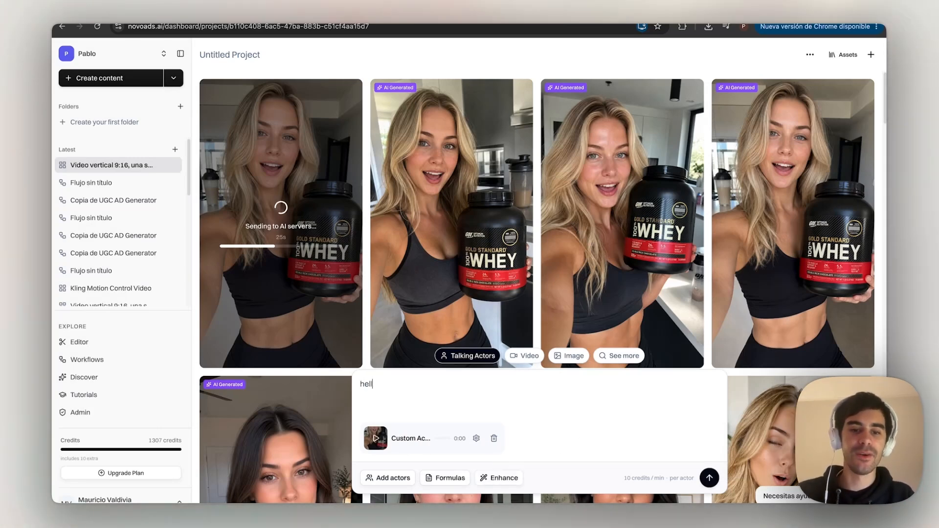
{"action": "type", "text": "ooo, welcome to n"}
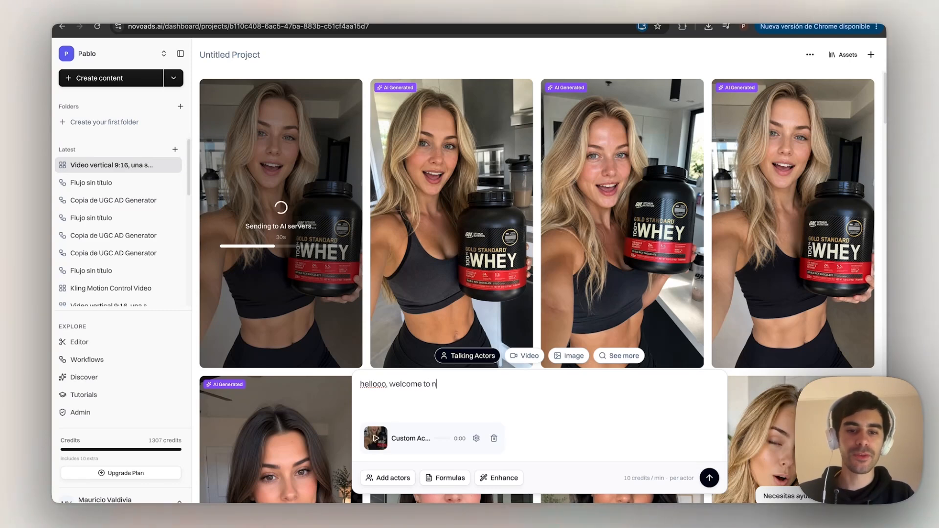
{"action": "type", "text": "ovoads ["}
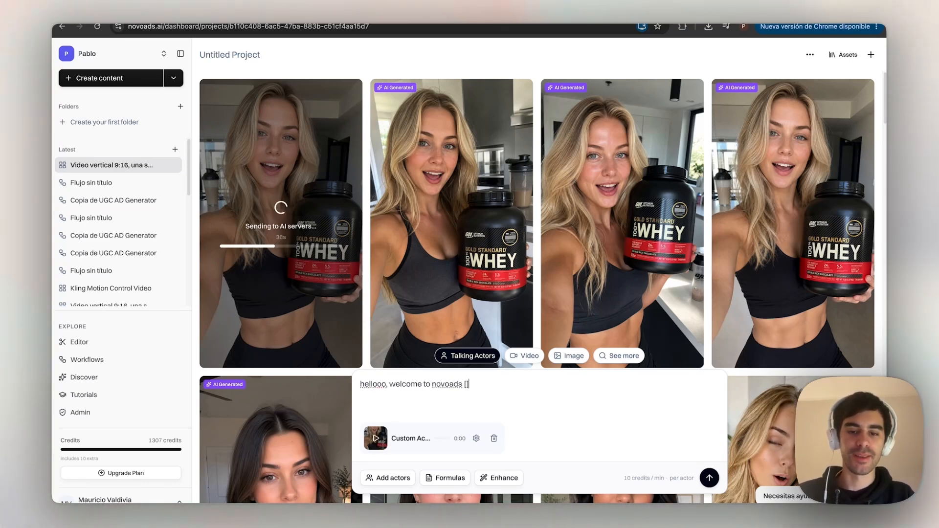
{"action": "type", "text": "happy"}
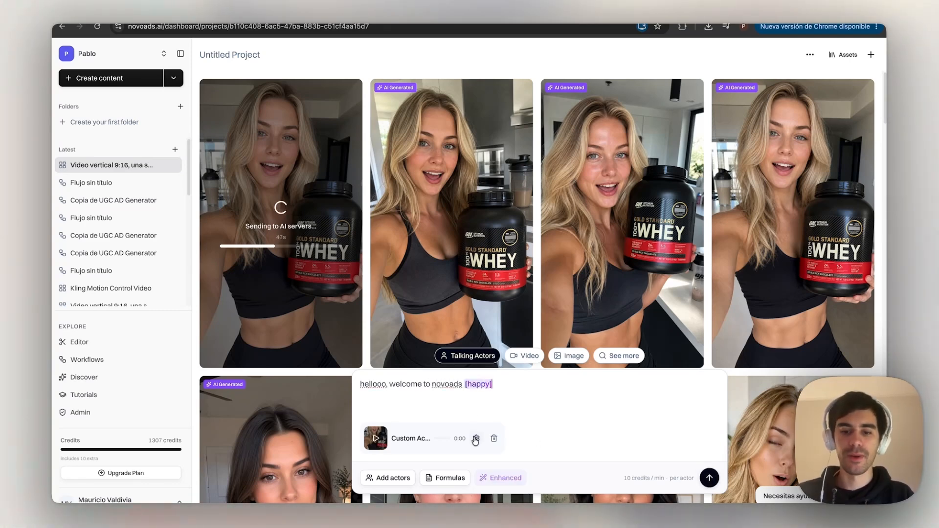
{"action": "left_click", "coordinate": [475, 439]}
{"action": "left_click", "coordinate": [765, 294]}
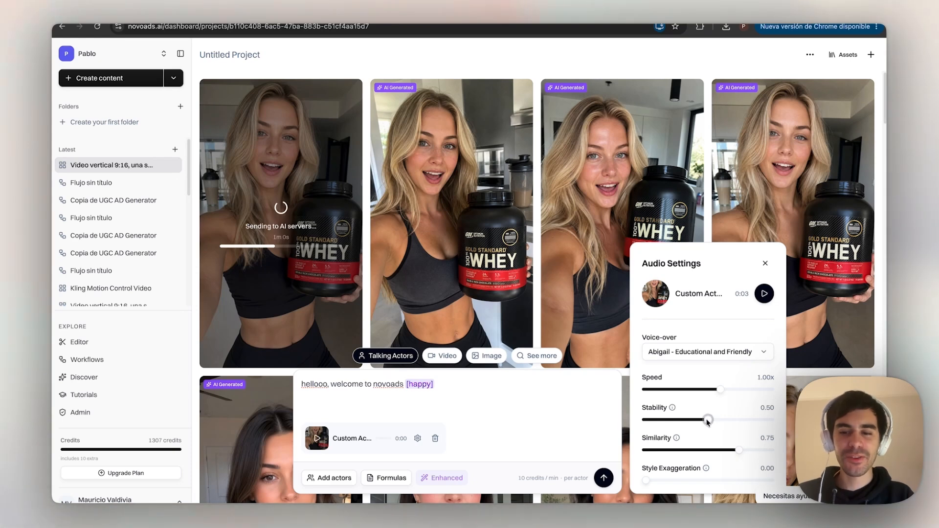
Step: Set Stability to 0.37, Style Exaggeration to 0.31, Speed to 1.05x and Similarity to 0.83, and regenerate the voice-over audio
{"action": "left_click_drag", "start_coordinate": [707, 422], "coordinate": [693, 424]}
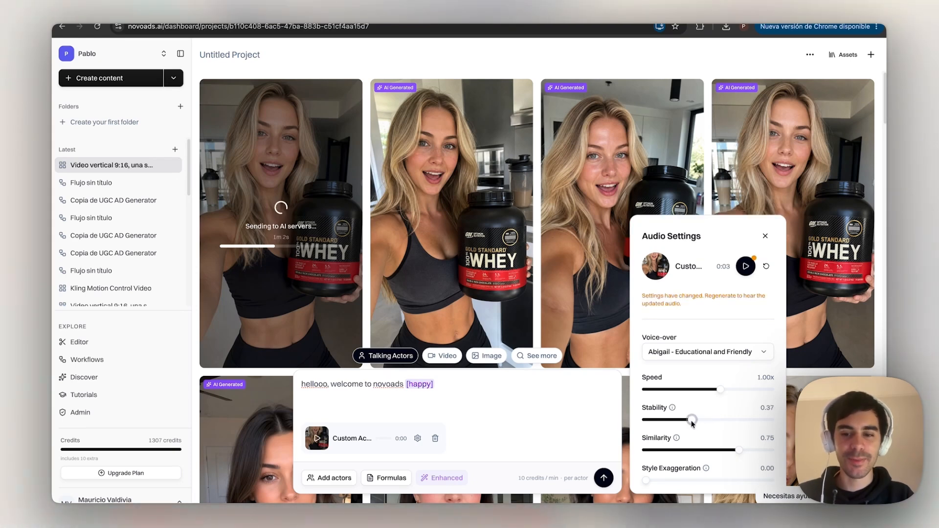
{"action": "left_click_drag", "start_coordinate": [645, 481], "coordinate": [684, 481]}
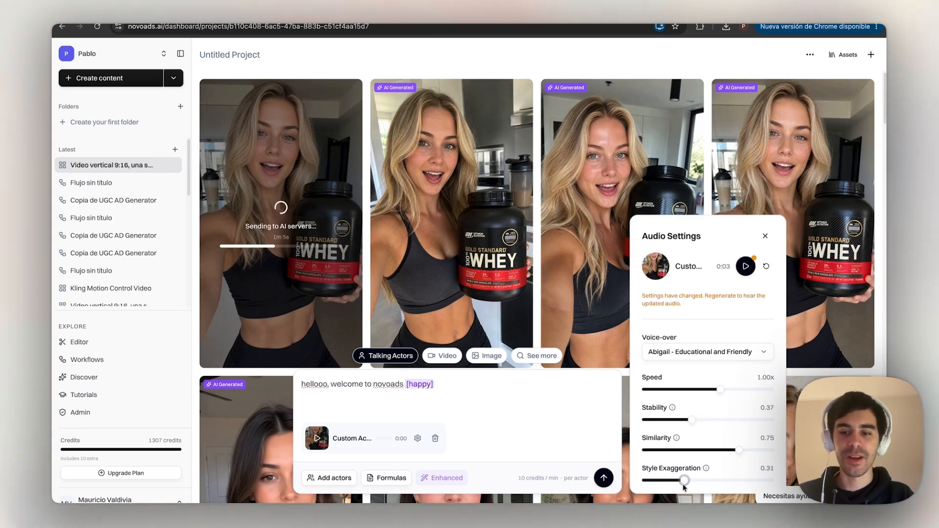
{"action": "left_click_drag", "start_coordinate": [722, 389], "coordinate": [733, 390]}
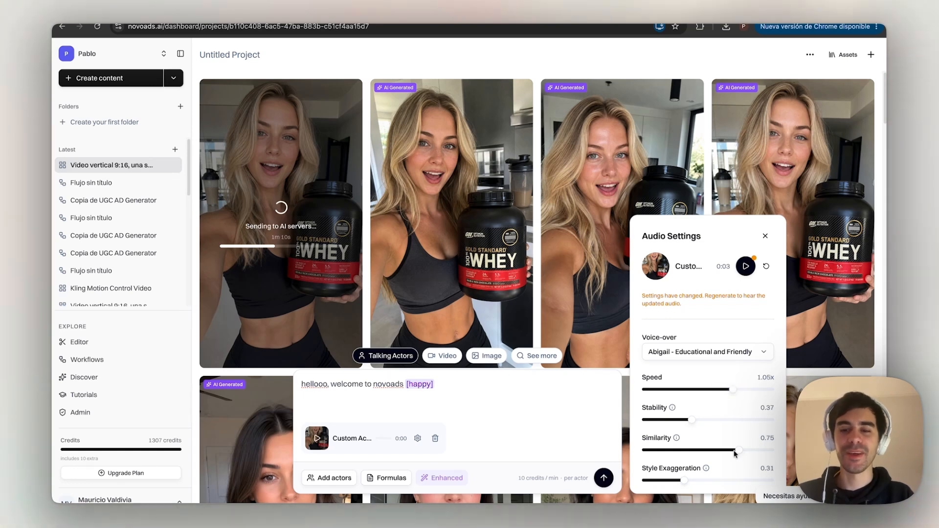
{"action": "left_click_drag", "start_coordinate": [740, 452], "coordinate": [747, 454]}
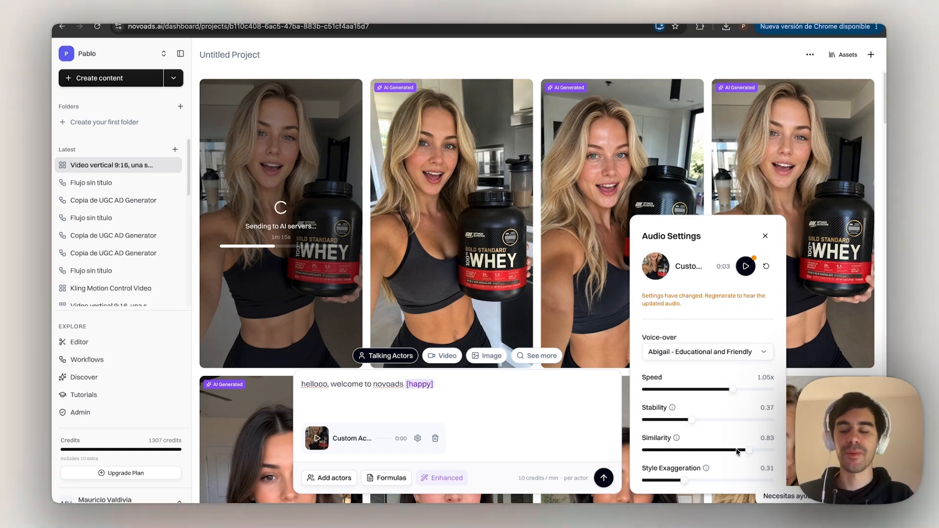
{"action": "left_click", "coordinate": [765, 265]}
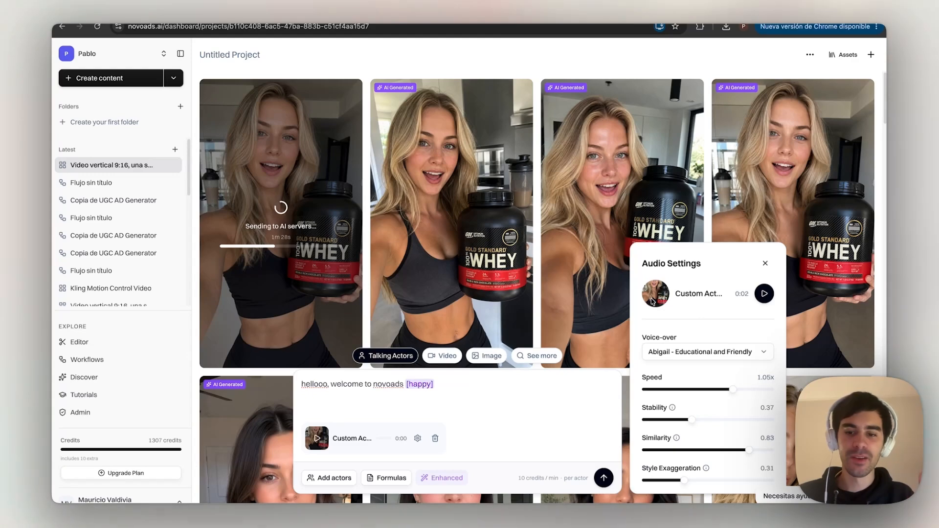
Step: Submit the talking-actor video for the "hellooo, welcome to novoads [happy]" script and confirm its generation
{"action": "left_click", "coordinate": [598, 480]}
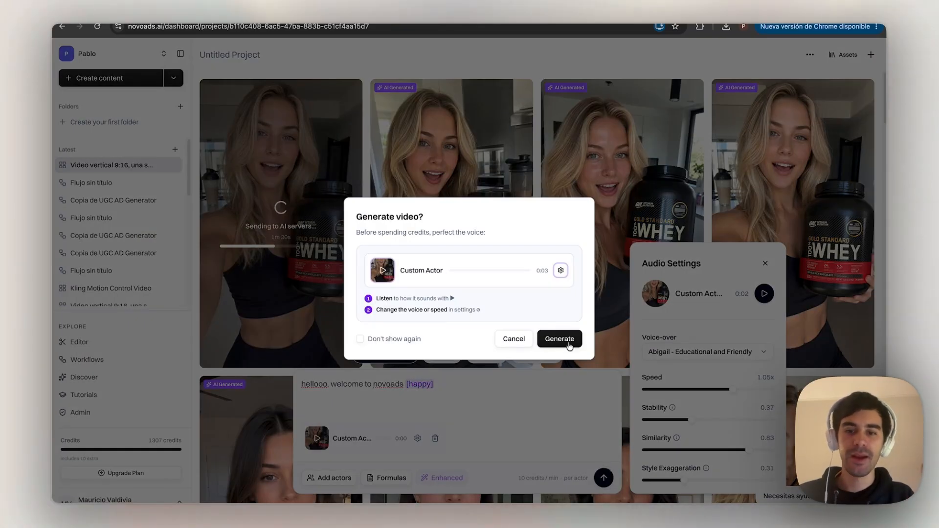
{"action": "left_click", "coordinate": [562, 339]}
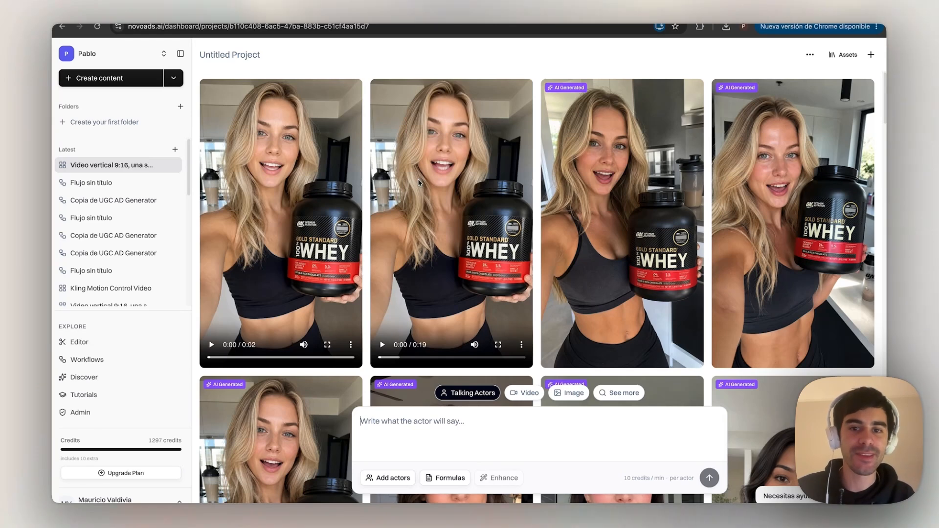
Step: Play the two finished talking-actor videos, first the short welcome clip and then the longer protein ad
{"action": "mouse_move", "coordinate": [304, 160]}
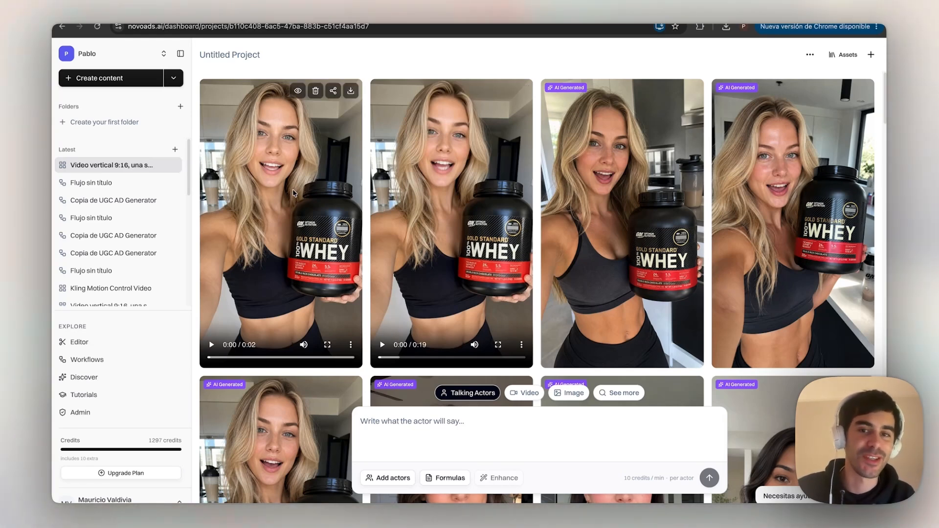
{"action": "left_click", "coordinate": [269, 187]}
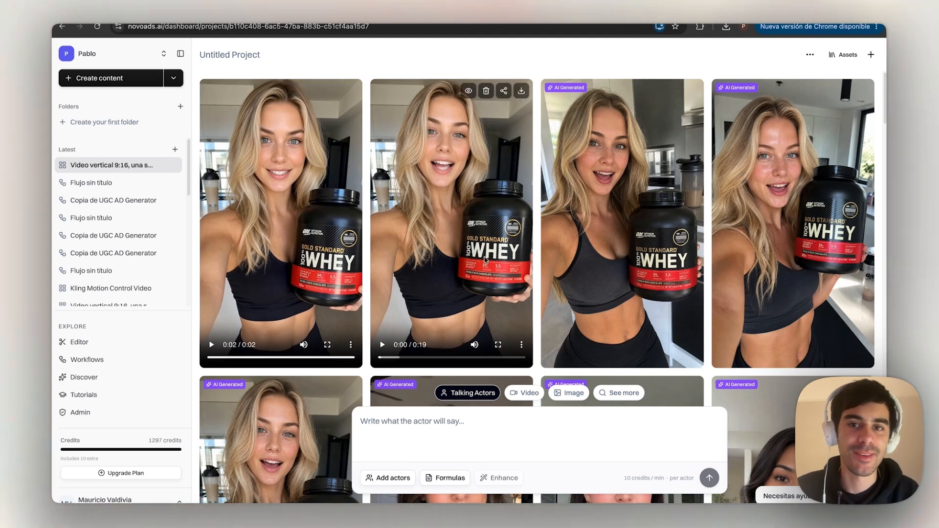
{"action": "left_click", "coordinate": [454, 248]}
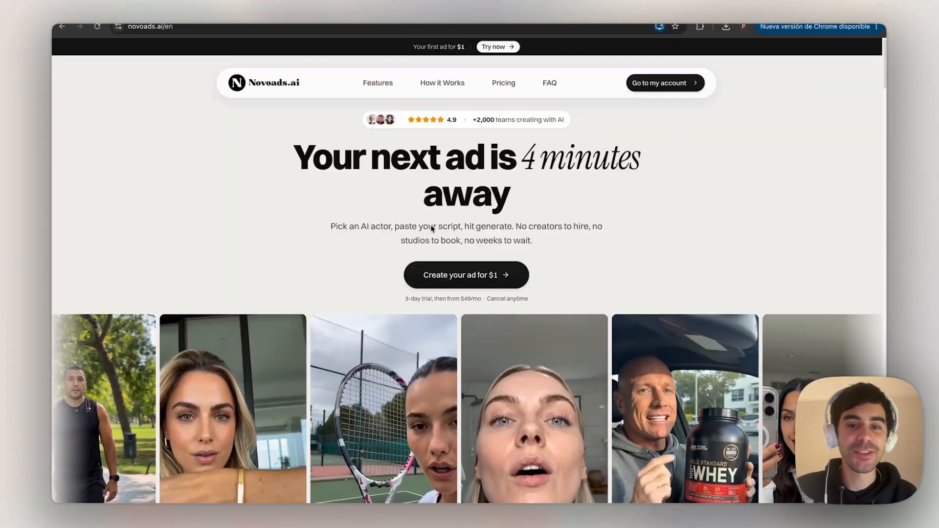
{"action": "left_click_drag", "start_coordinate": [532, 275], "coordinate": [421, 275]}
{"action": "left_click", "coordinate": [477, 235]}
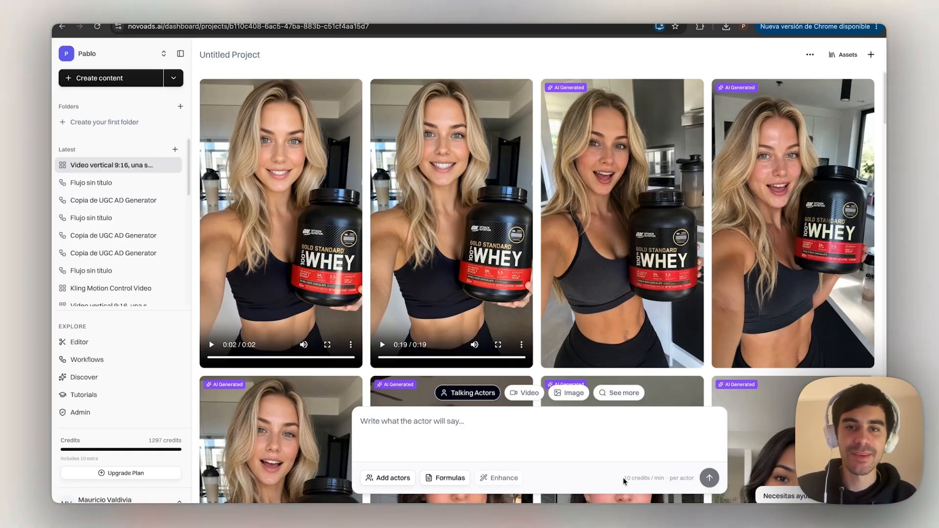
{"action": "left_click_drag", "start_coordinate": [624, 482], "coordinate": [659, 479]}
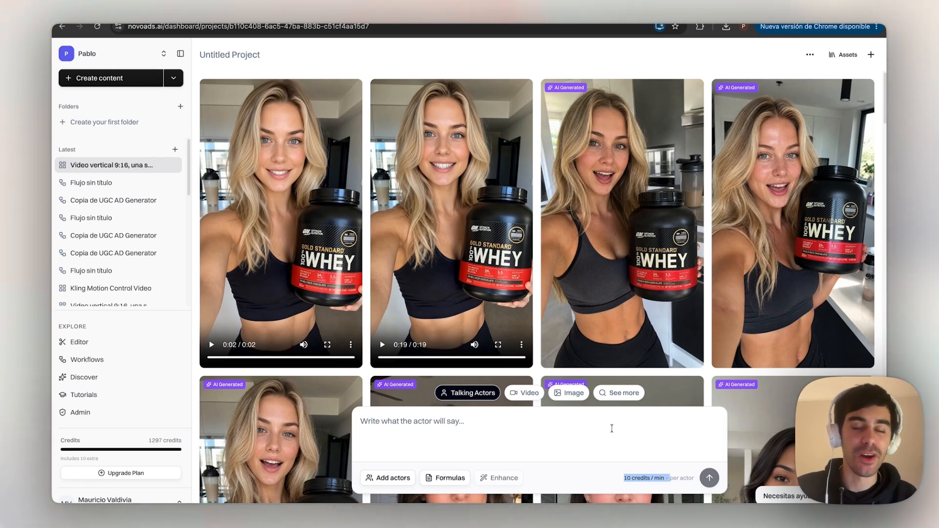